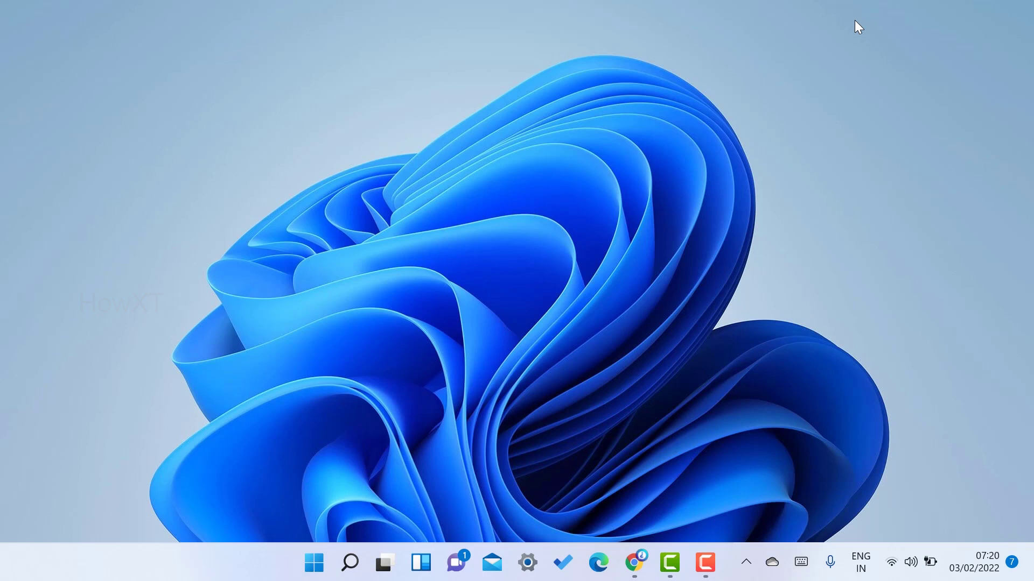
# Step: Open the Documents (G:) drive from This PC in File Explorer
pyautogui.press('super+e')
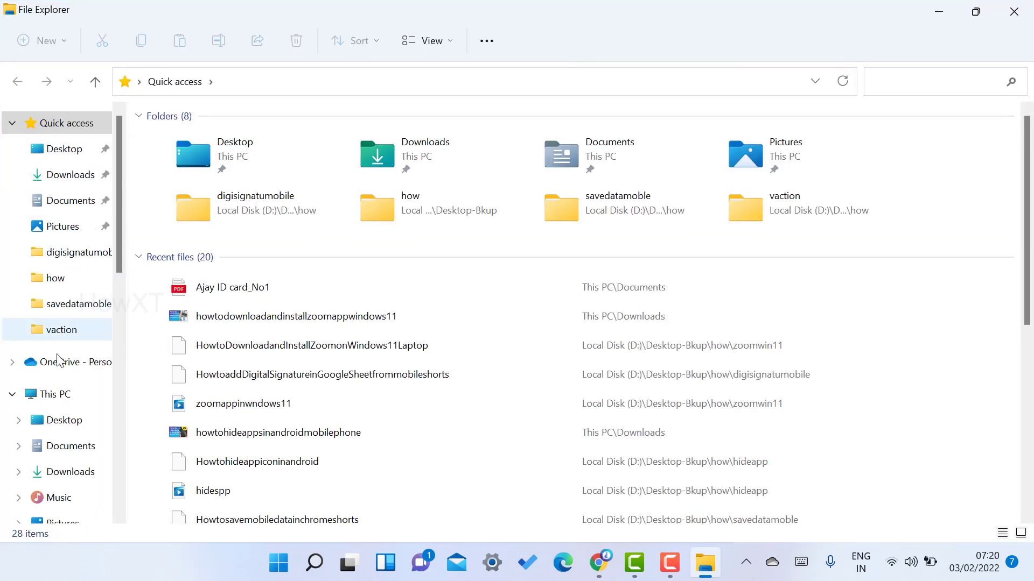
pyautogui.click(53, 396)
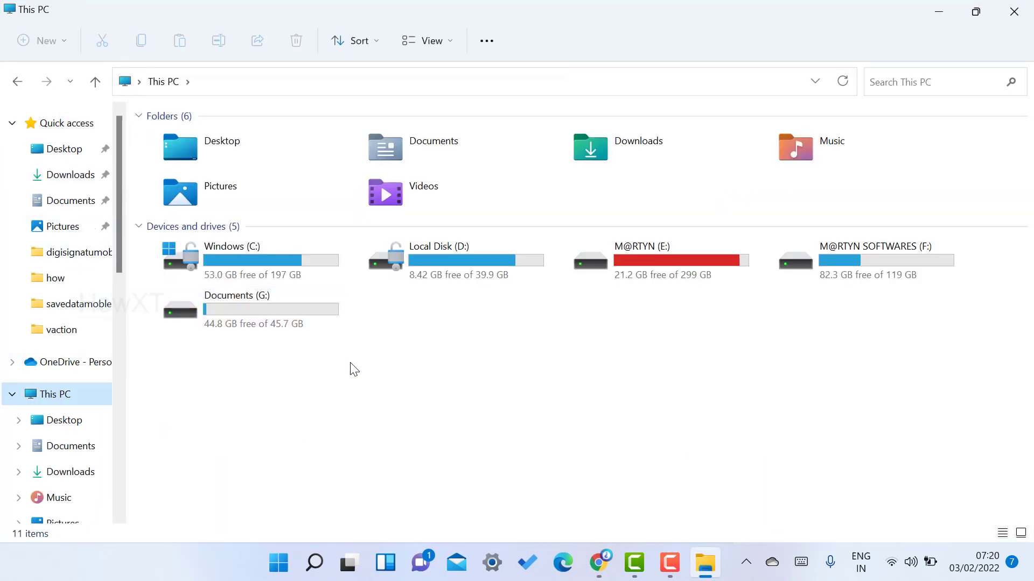
pyautogui.moveTo(251, 329)
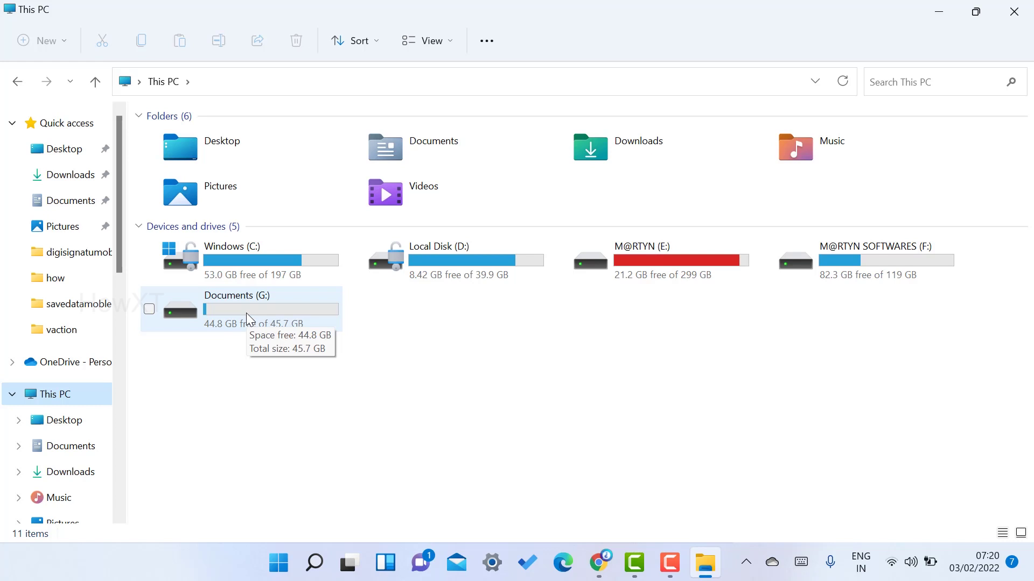
pyautogui.doubleClick(246, 312)
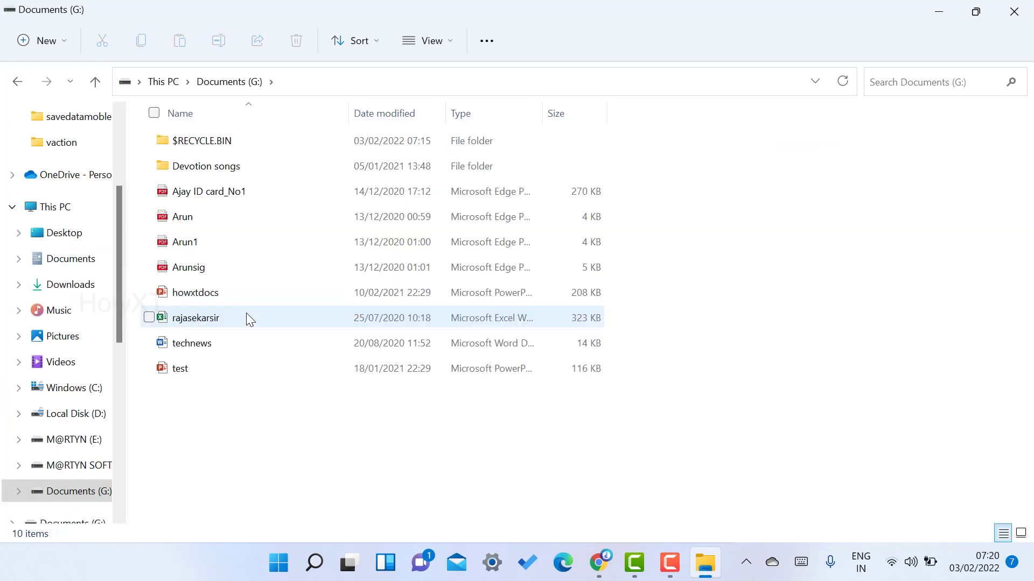
# Step: Permanently delete all eight files on G: with Shift+Delete and return to the drive list
pyautogui.moveTo(272, 437); pyautogui.dragTo(168, 195)
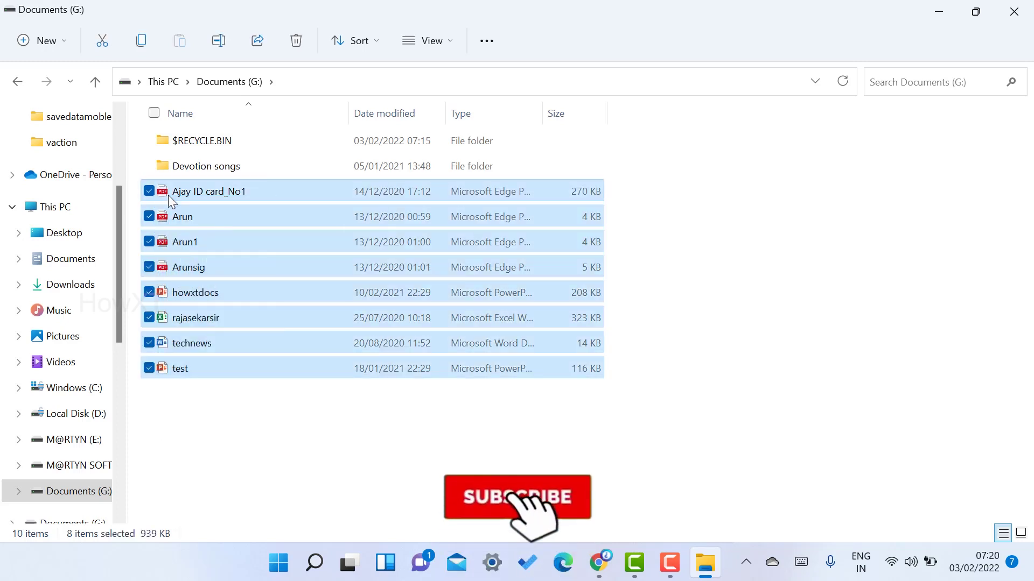
pyautogui.hotkey('shift', 'Delete')
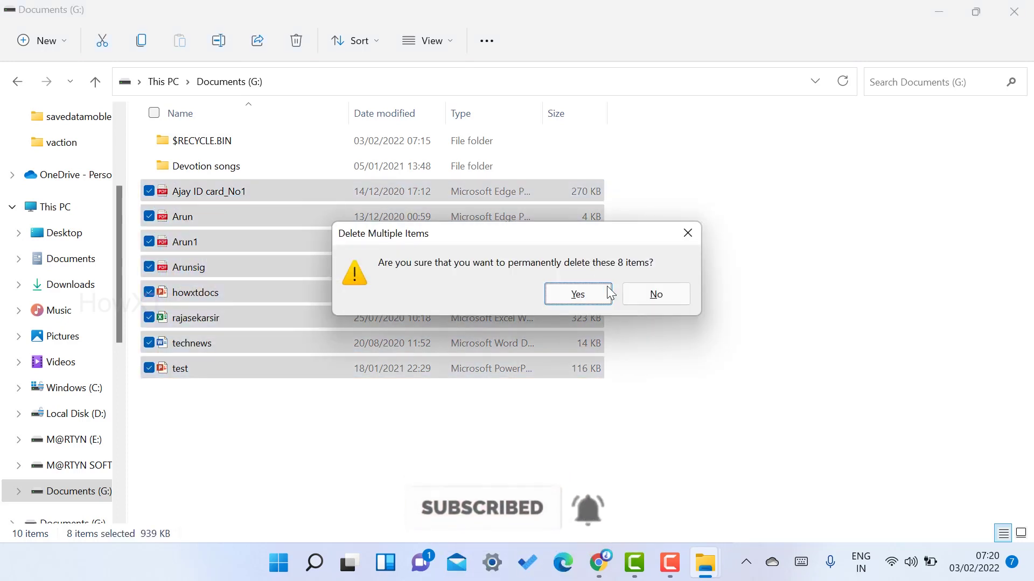
pyautogui.click(575, 293)
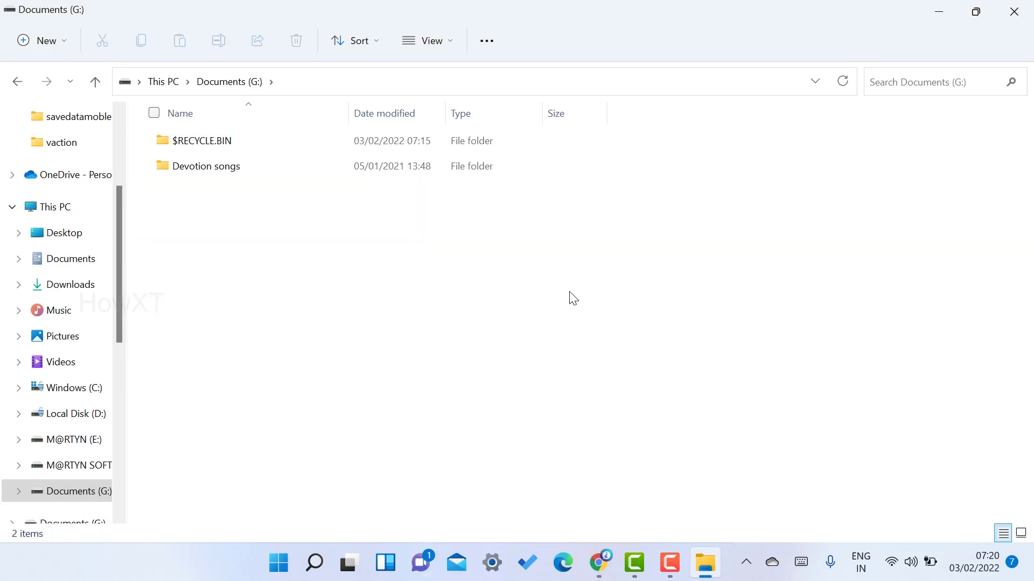
pyautogui.click(17, 82)
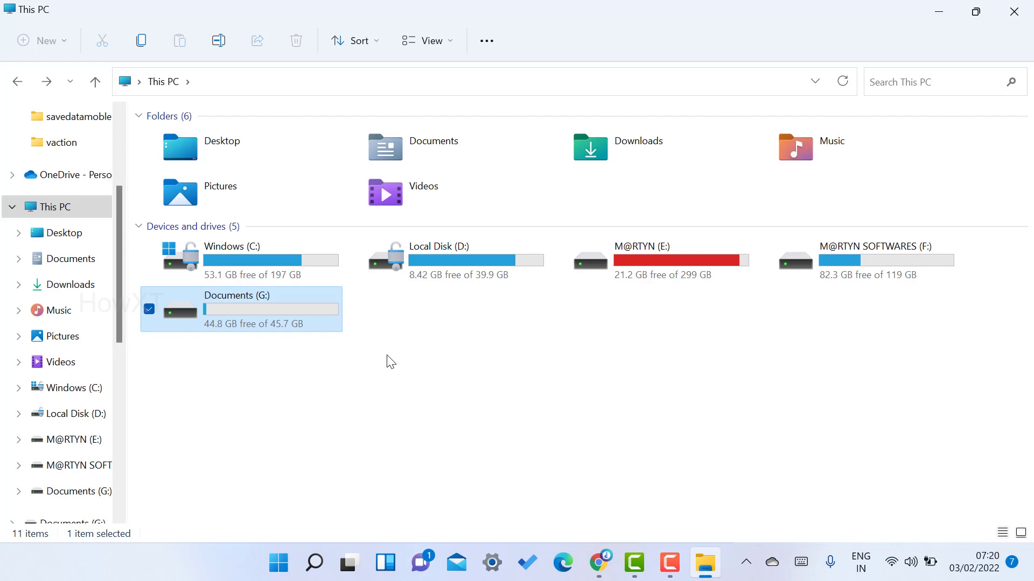
# Step: Load the cleverfiles.com Disk Drill data recovery page in Chrome, showing its Free Download
pyautogui.click(939, 15)
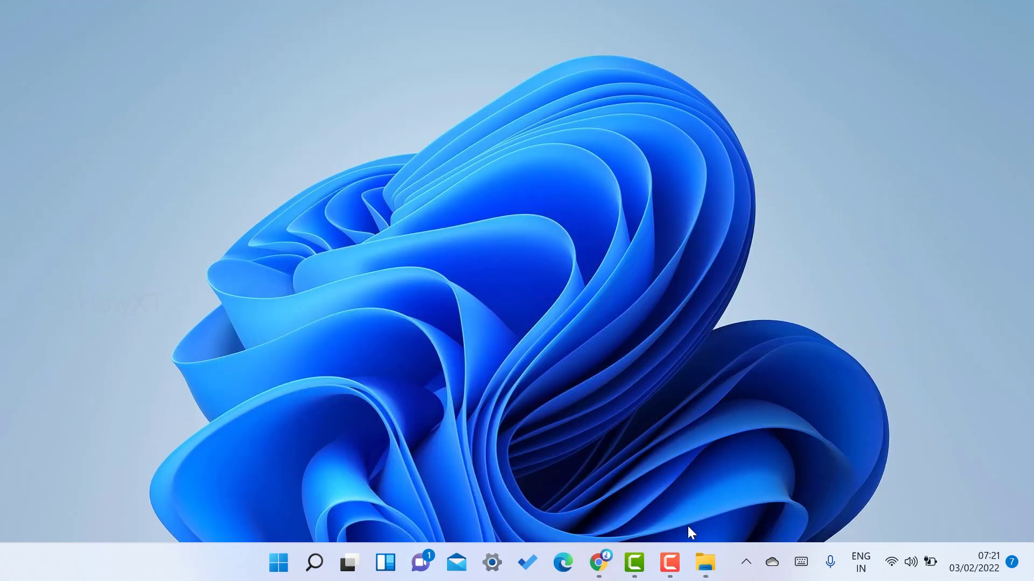
pyautogui.click(601, 572)
pyautogui.click(216, 41)
pyautogui.write('https://www.cleverfiles.com/data-recovery-software.html')
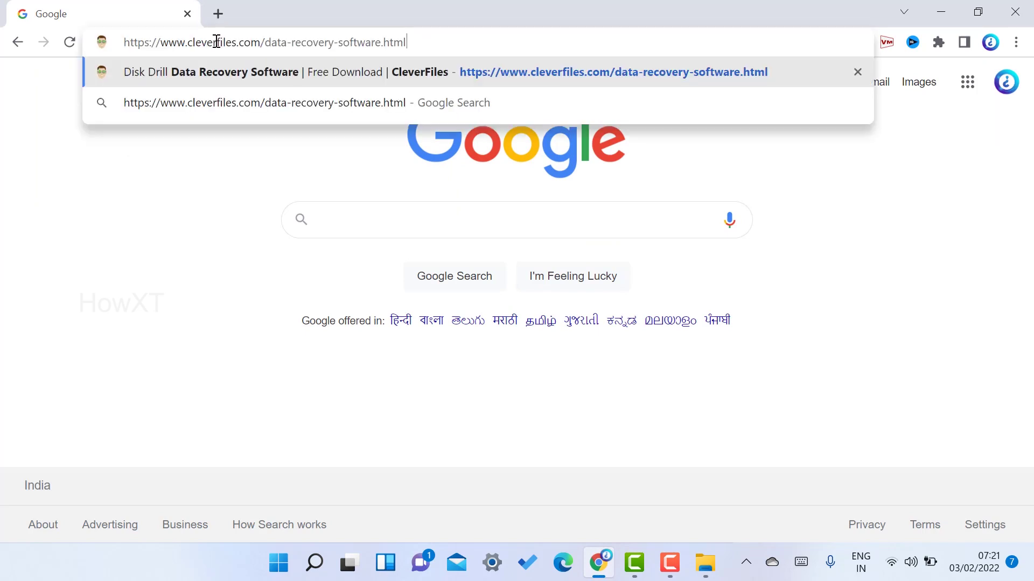
pyautogui.press('Return')
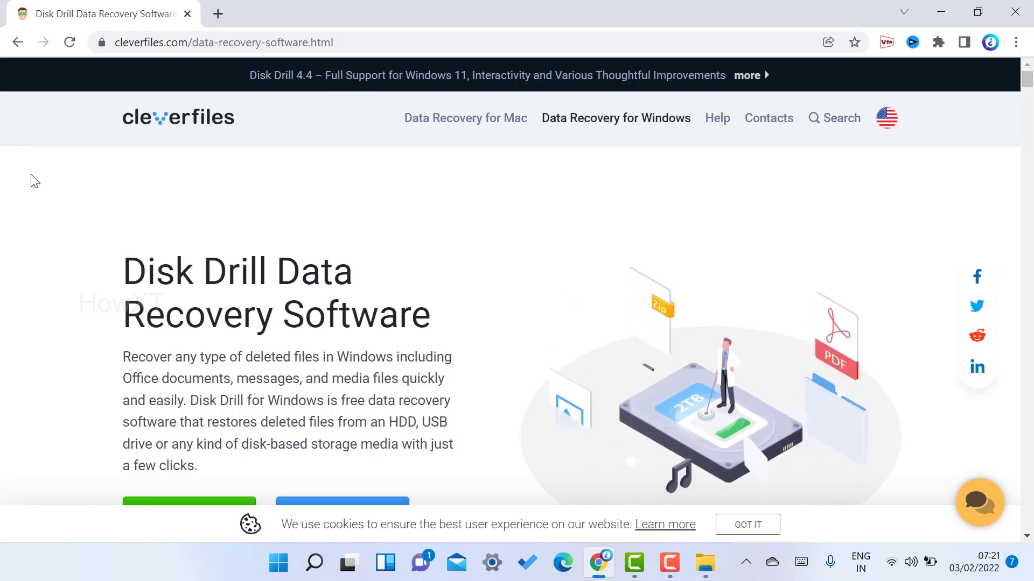
pyautogui.scroll(-3, 180, 138)
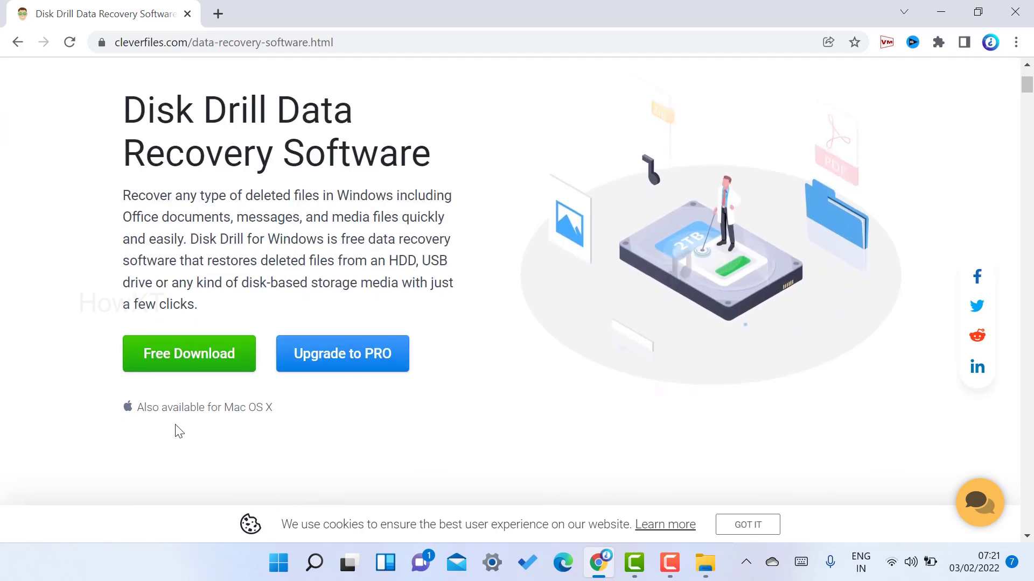
pyautogui.click(175, 43)
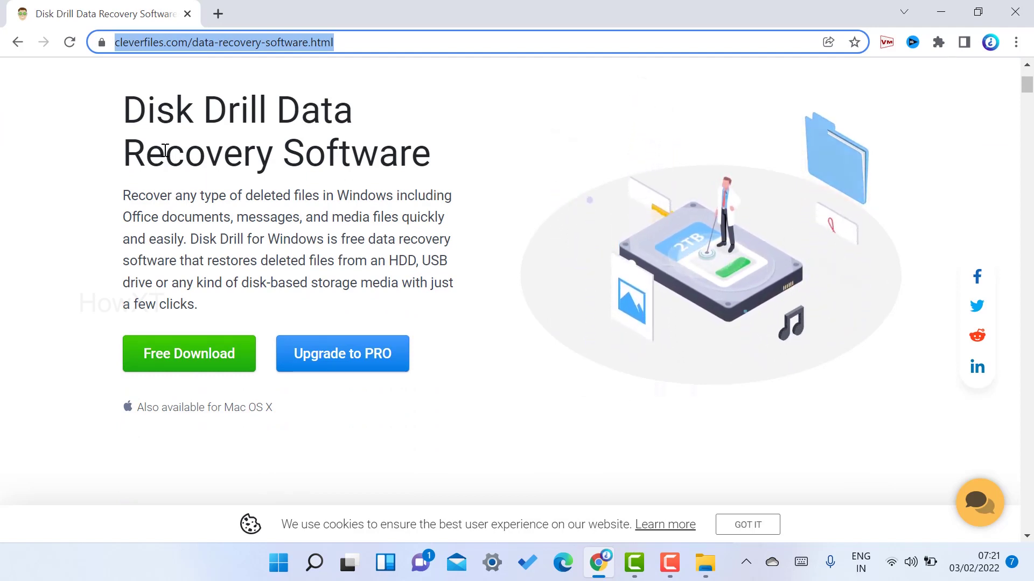
# Step: Download disk-drill-win.exe and install Disk Drill 4.4.606.0
pyautogui.click(194, 354)
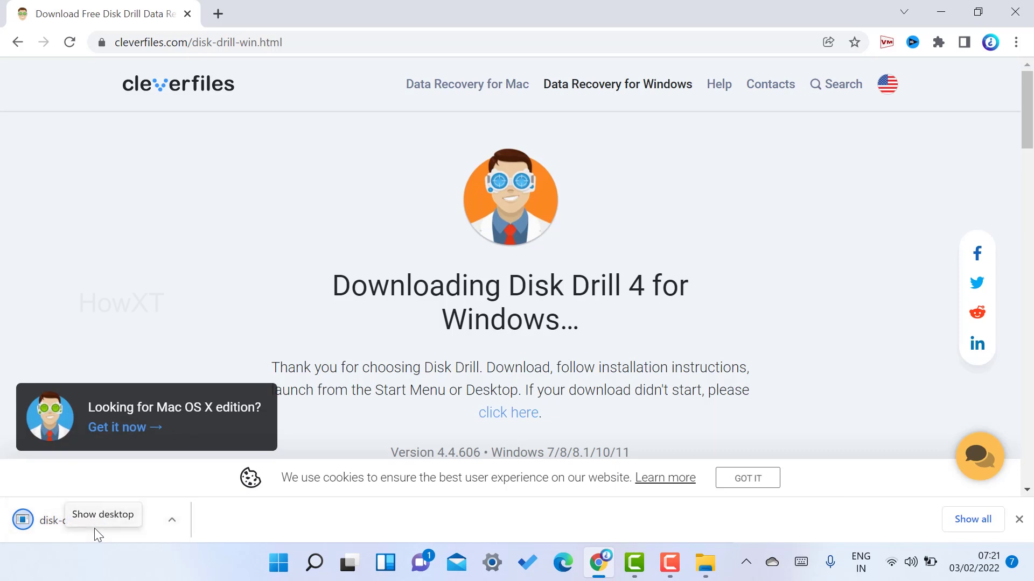
pyautogui.click(72, 525)
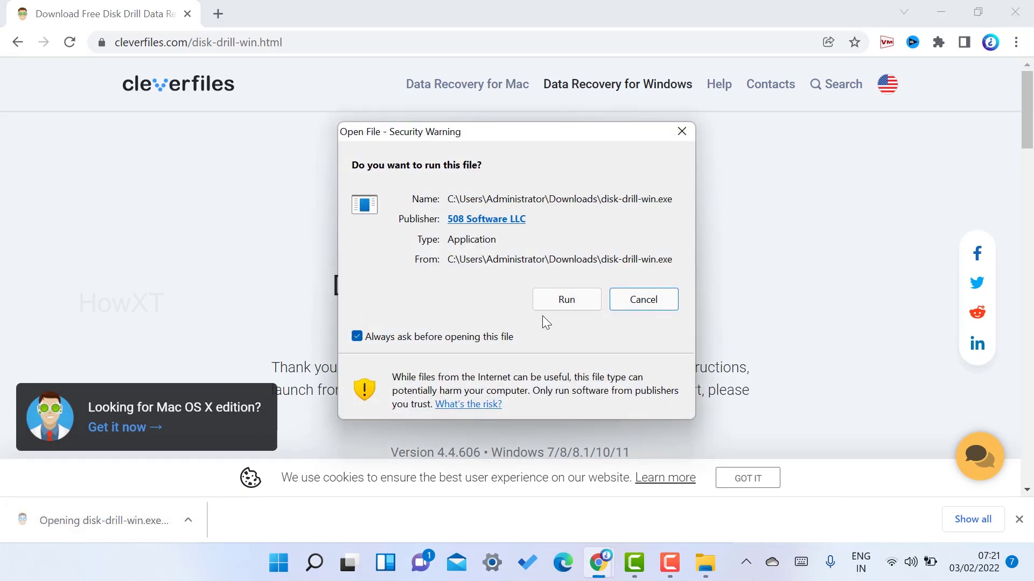
pyautogui.click(561, 302)
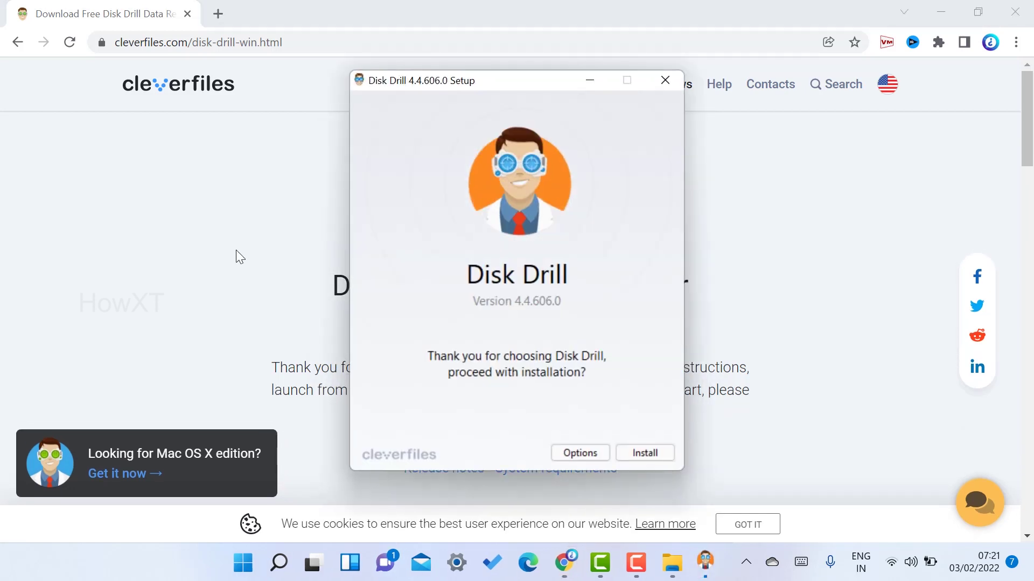
pyautogui.click(646, 452)
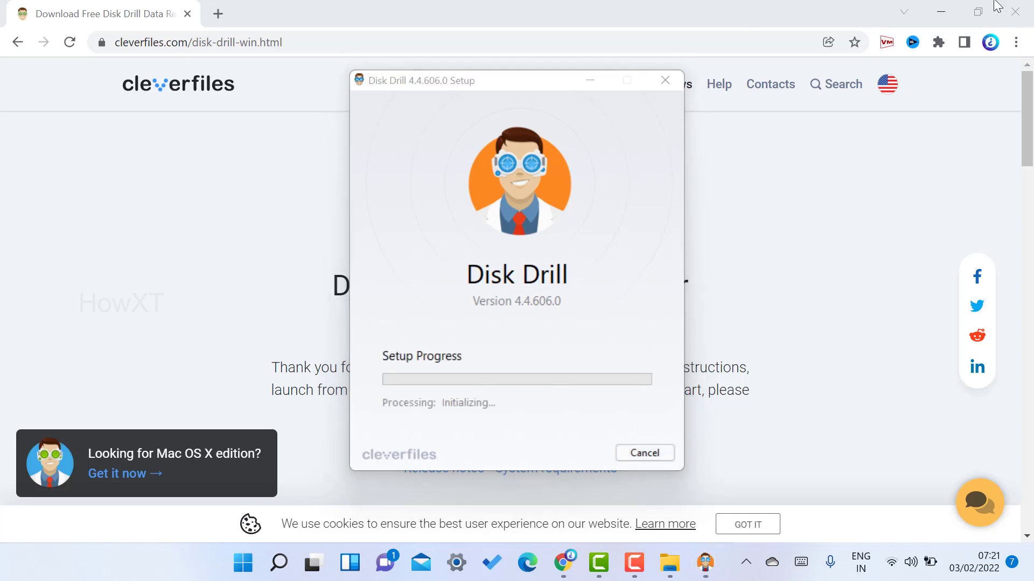
pyautogui.click(939, 9)
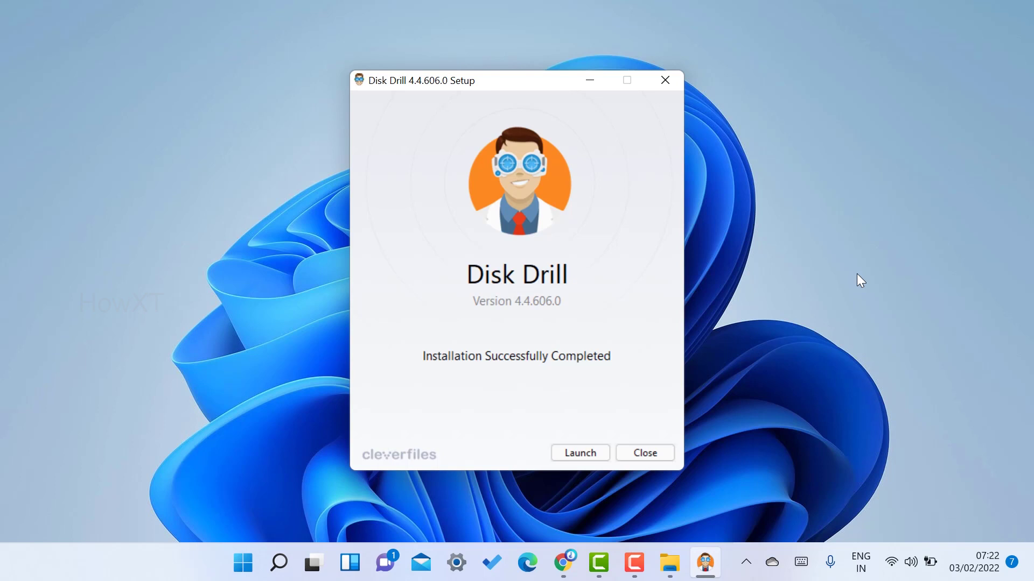
# Step: Launch Disk Drill, accept the EULA, and continue past the Disk Drill 4 introduction
pyautogui.click(593, 447)
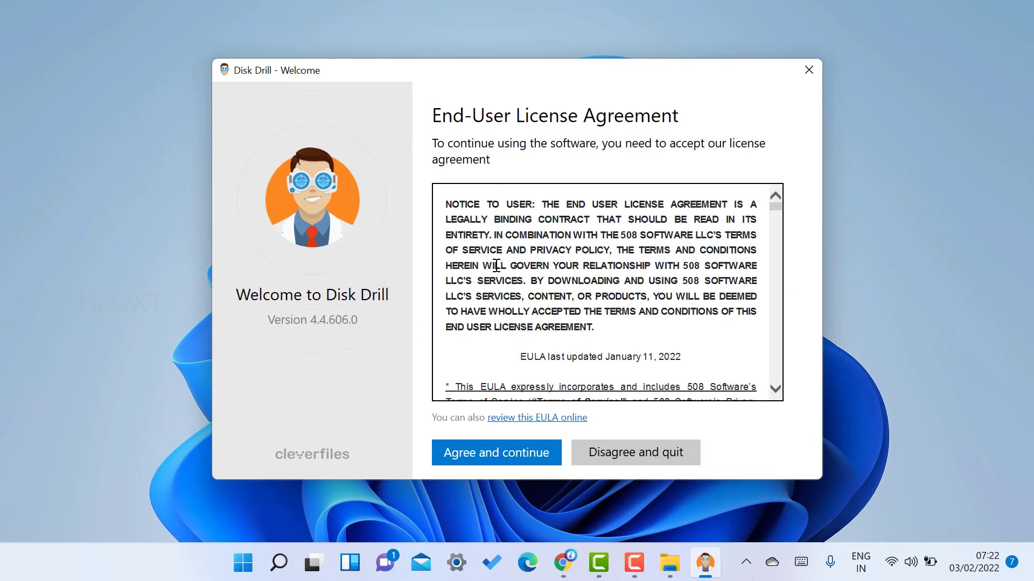
pyautogui.click(478, 462)
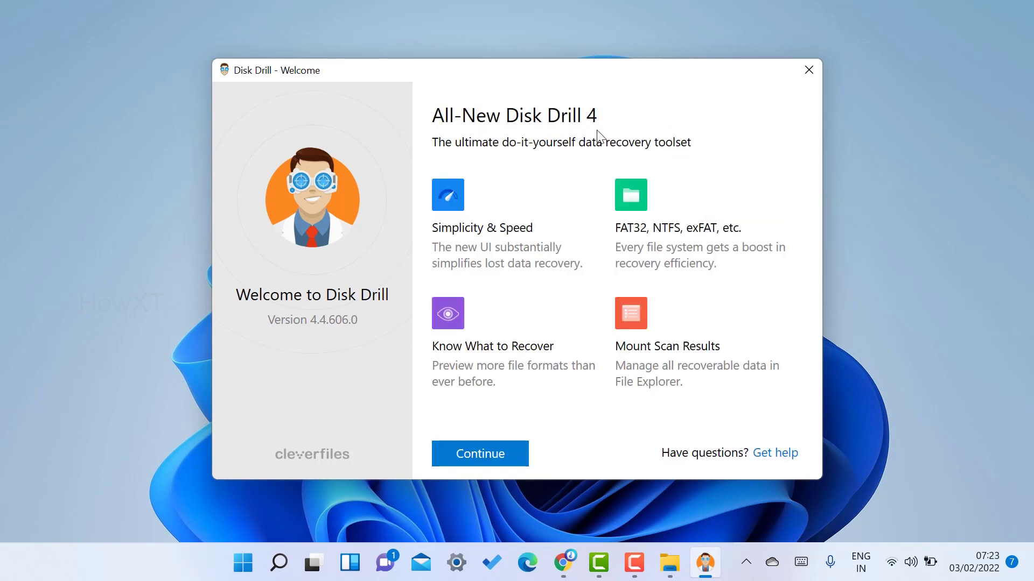
pyautogui.click(480, 453)
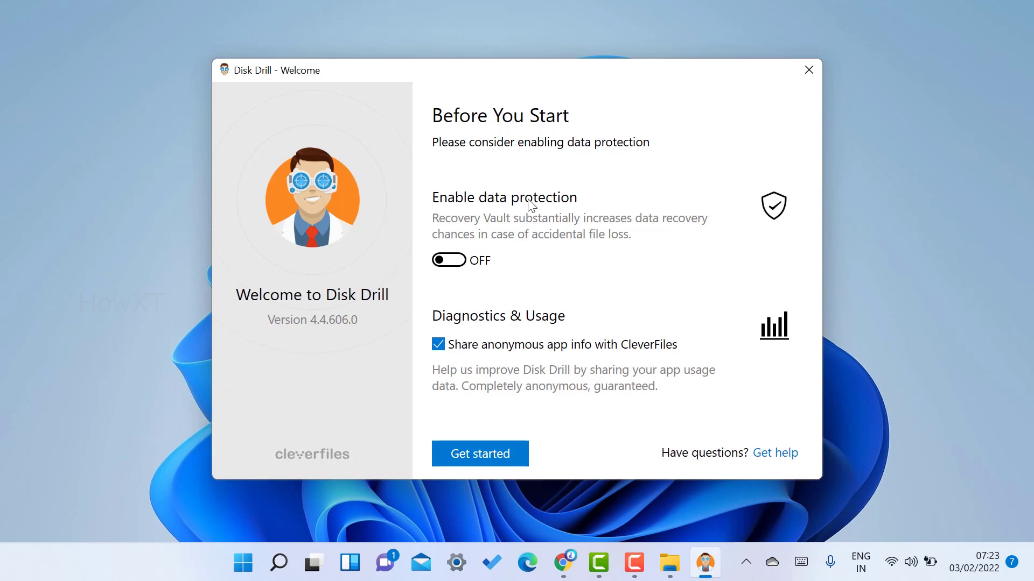
# Step: Expand the ST500 disk and select the Documents (G:) volume for recovery
pyautogui.click(501, 454)
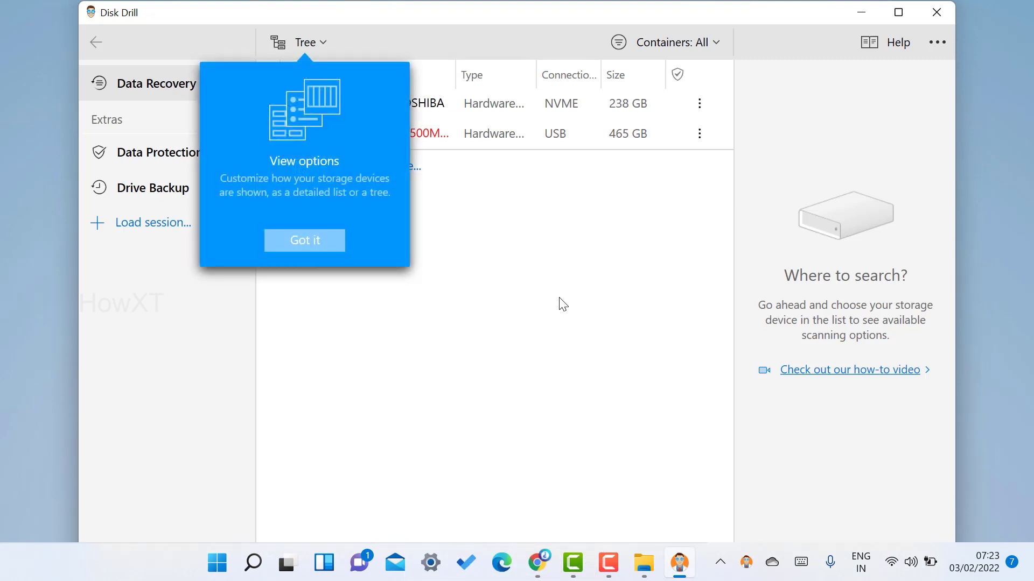
pyautogui.click(330, 240)
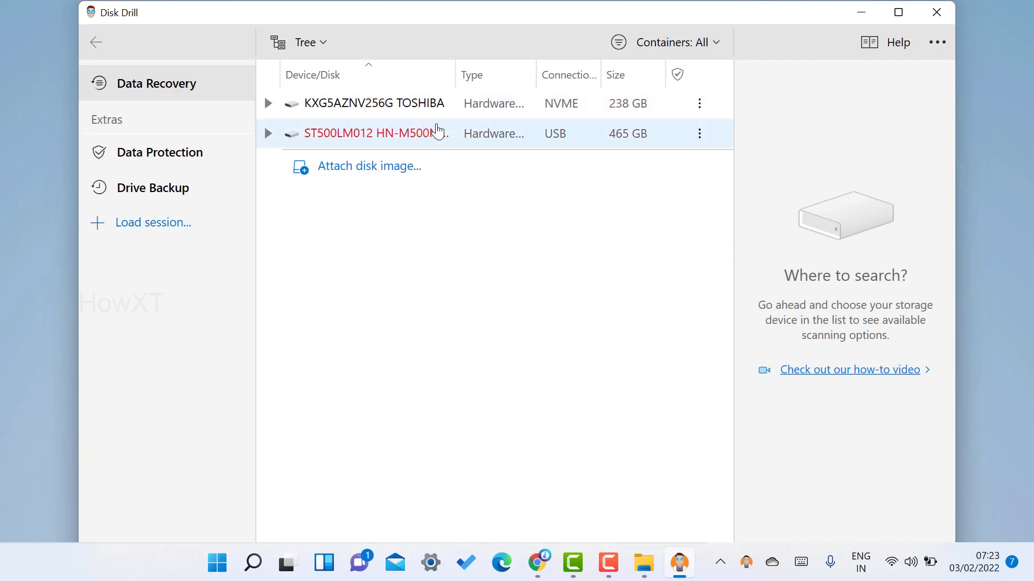
pyautogui.click(267, 135)
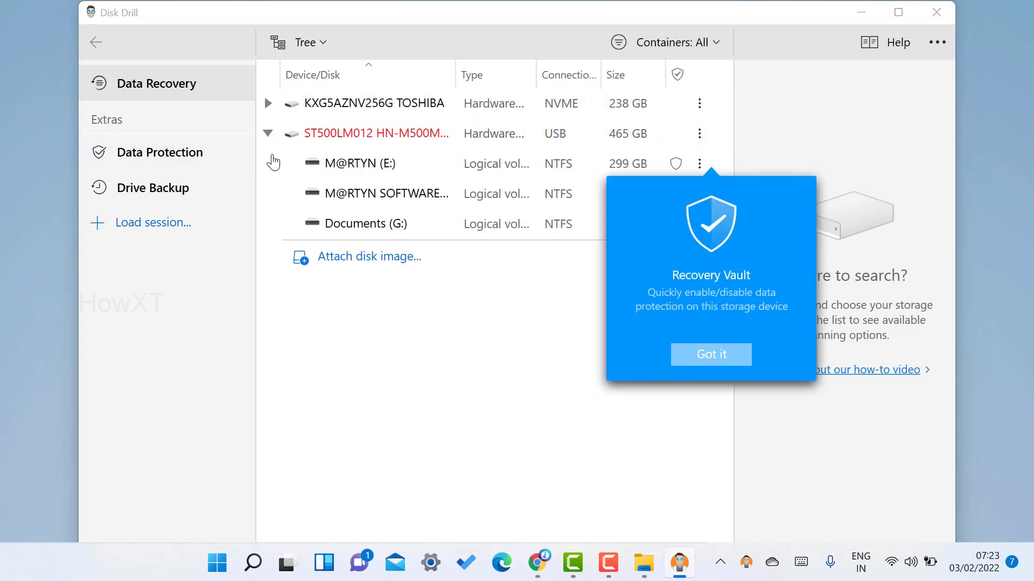
pyautogui.click(317, 194)
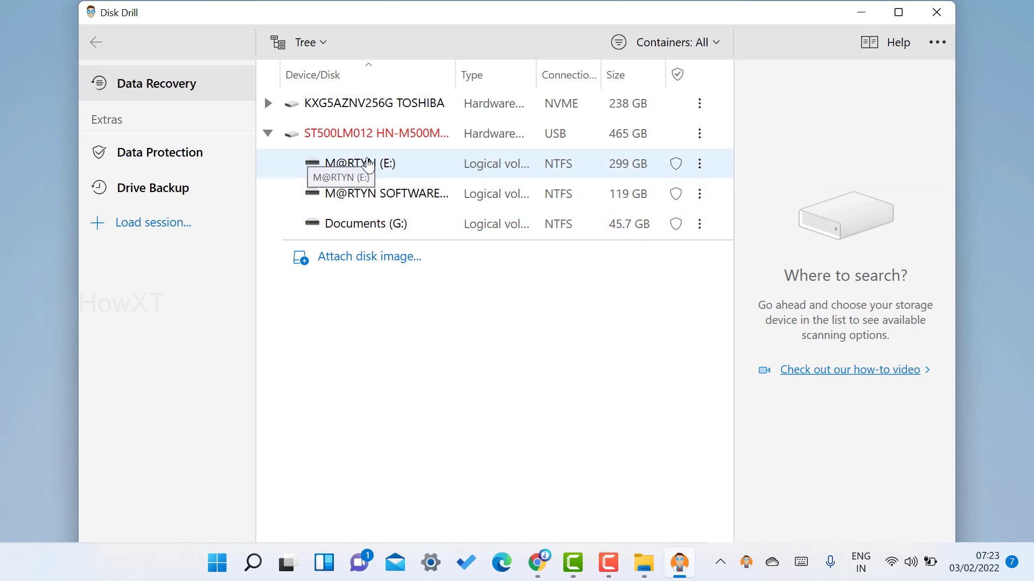
pyautogui.click(641, 563)
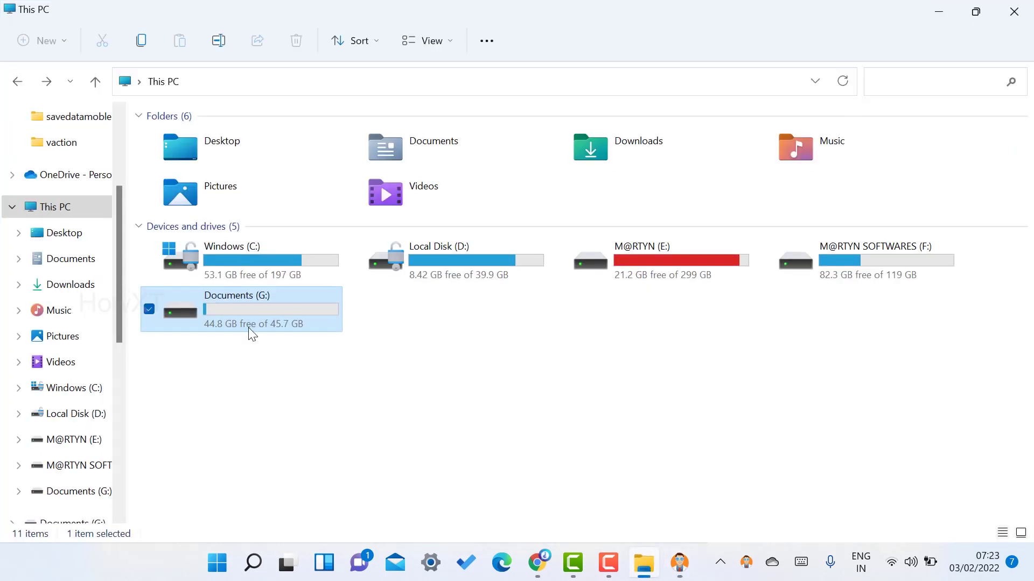
pyautogui.moveTo(253, 314)
pyautogui.click(923, 20)
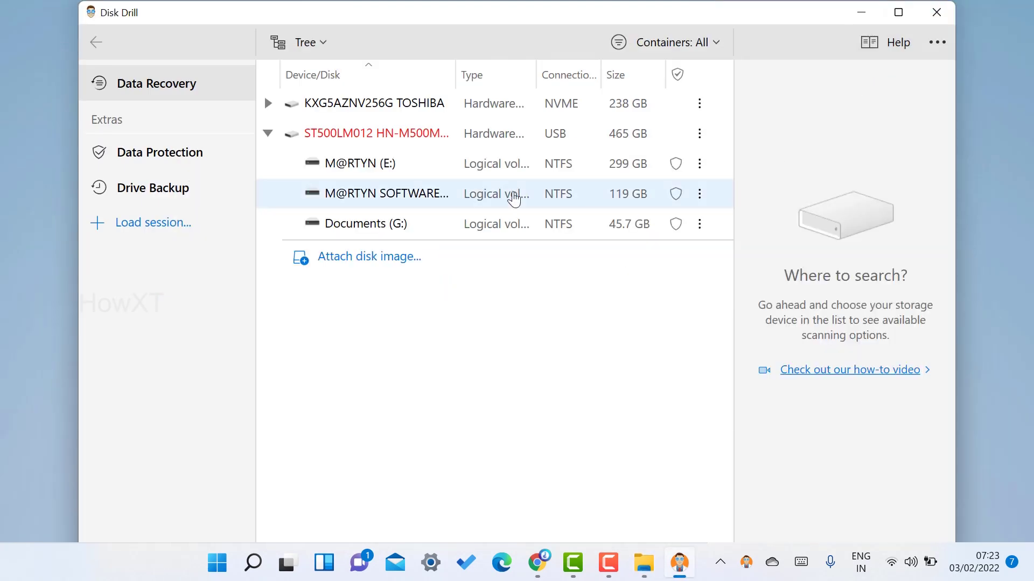
pyautogui.click(343, 230)
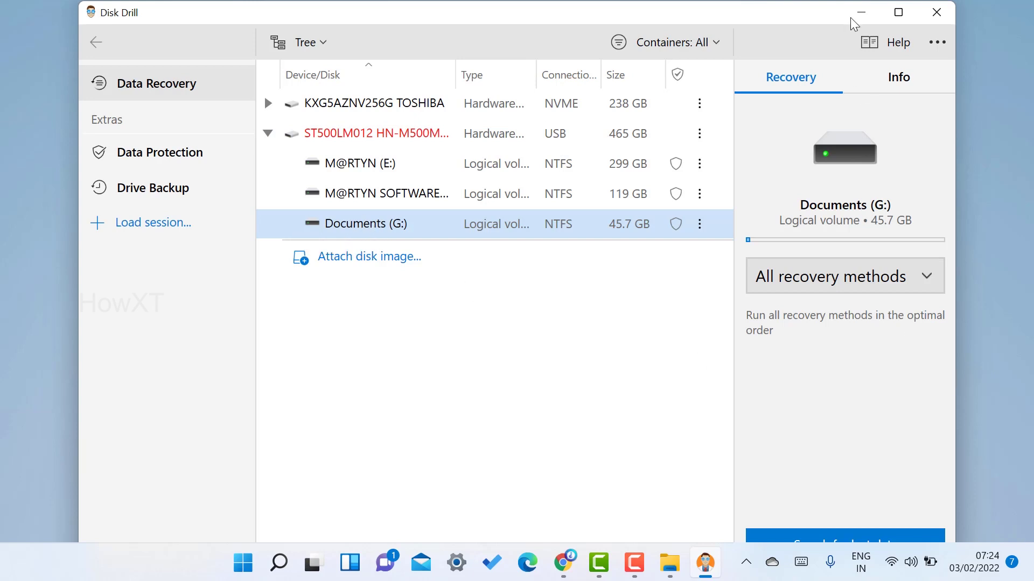
# Step: Maximize Disk Drill and start the lost-data scan of Documents (G:)
pyautogui.click(898, 12)
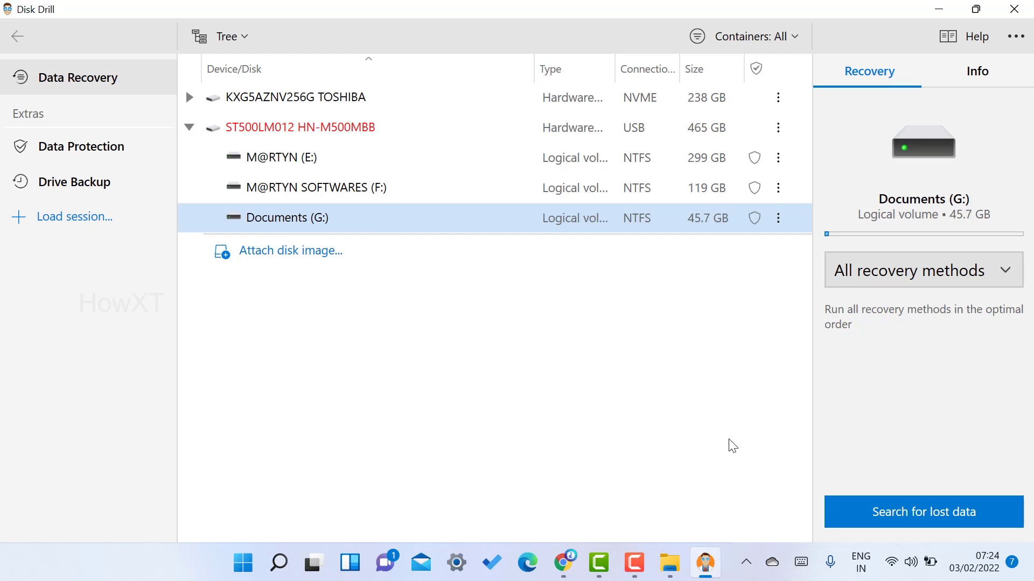
pyautogui.click(920, 514)
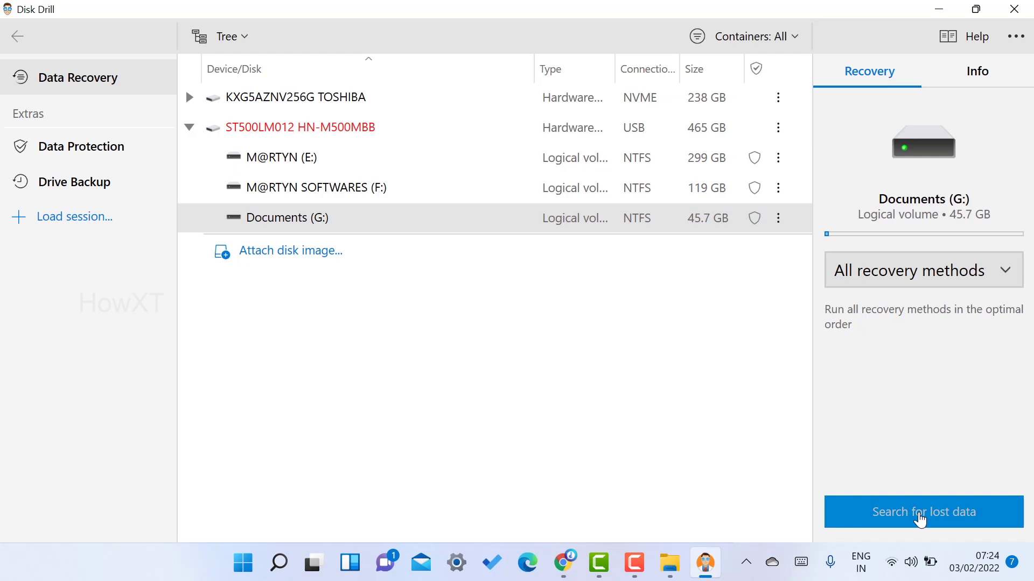
pyautogui.click(920, 516)
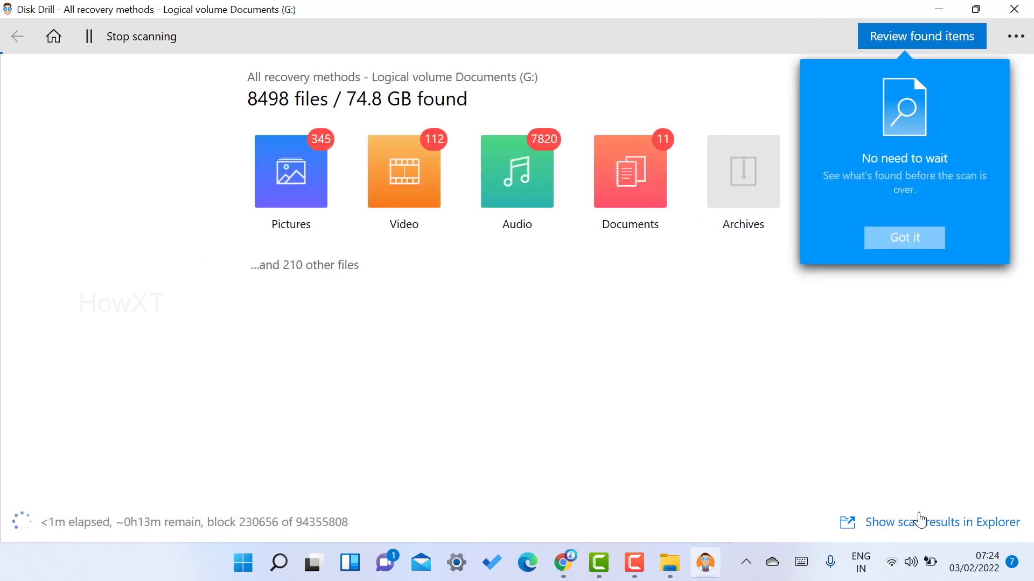
pyautogui.click(919, 249)
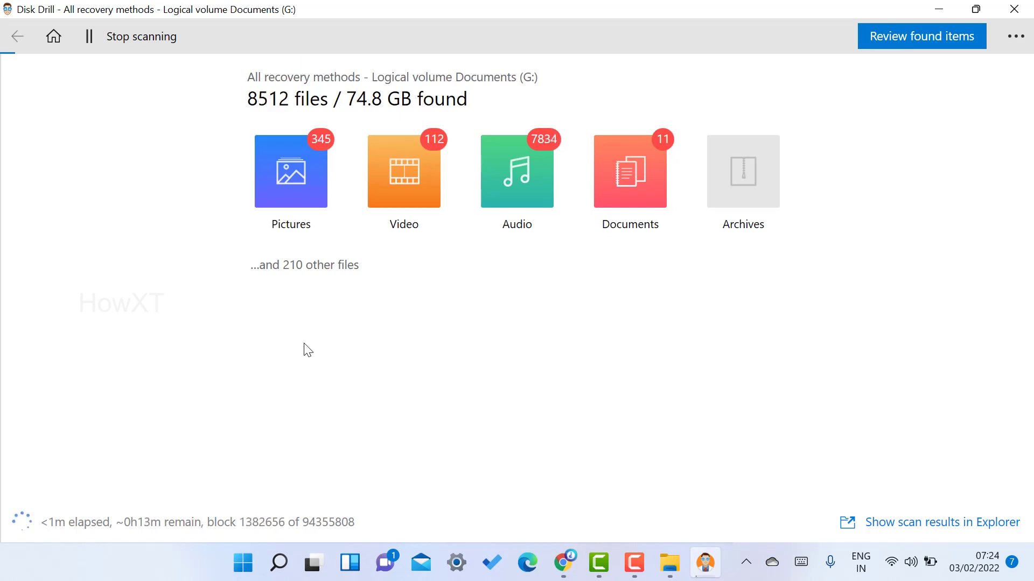
# Step: Pick the Documents category and stop the scan at 8552 files
pyautogui.click(630, 178)
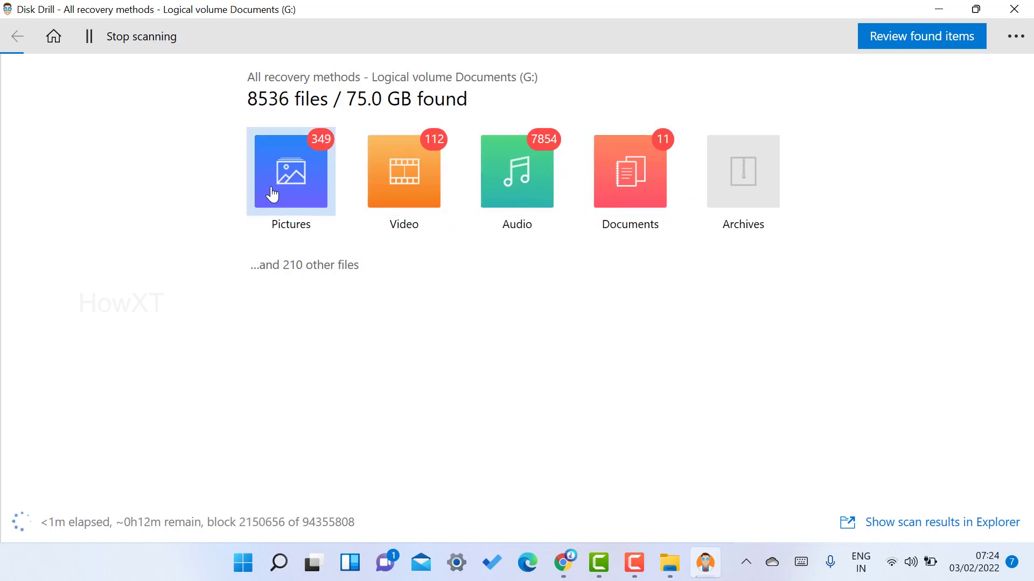
pyautogui.click(87, 39)
pyautogui.click(560, 305)
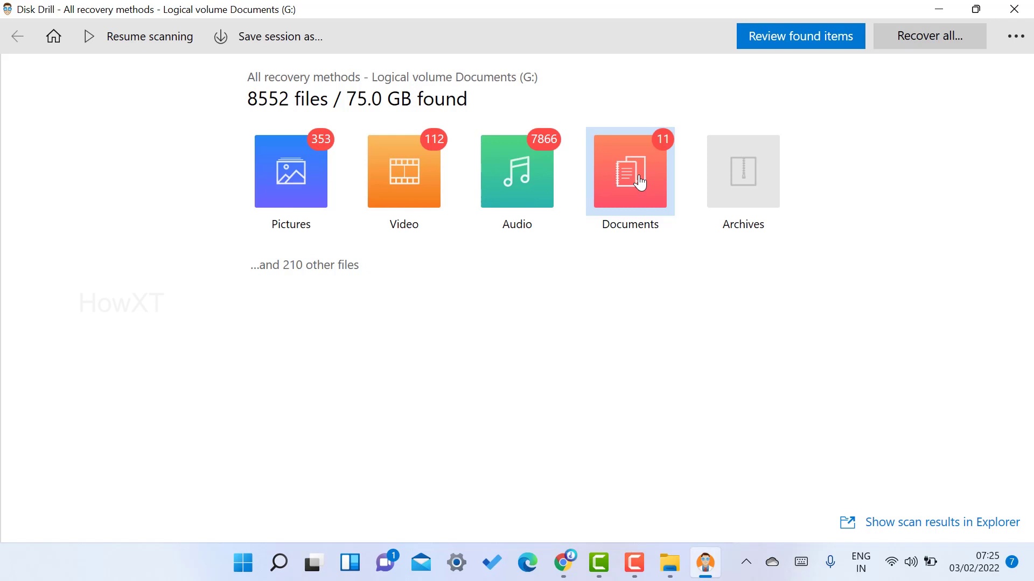
# Step: Dismiss the tips and expand Found files > Documents (G) to list the recovered documents
pyautogui.click(655, 167)
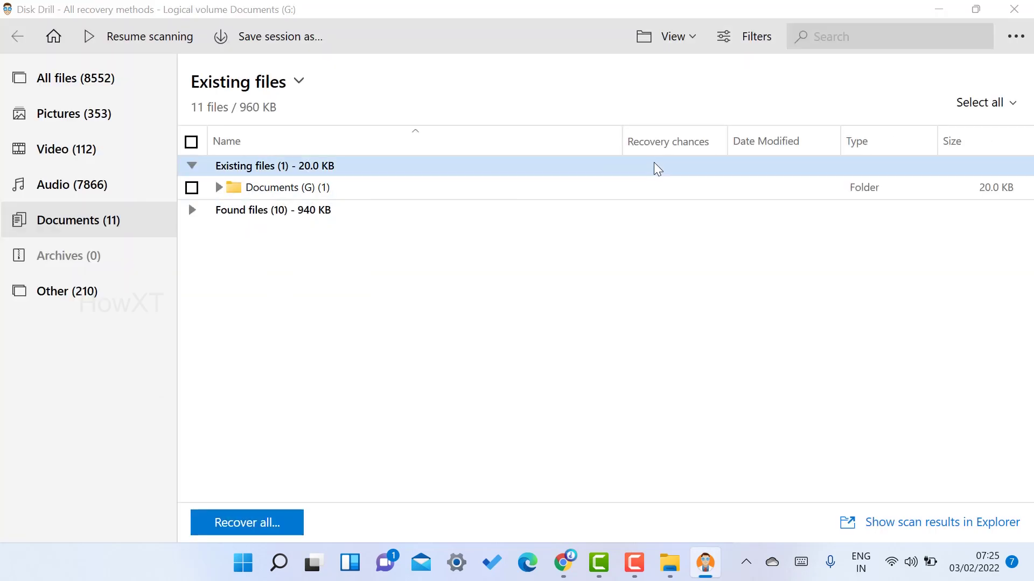
pyautogui.click(276, 358)
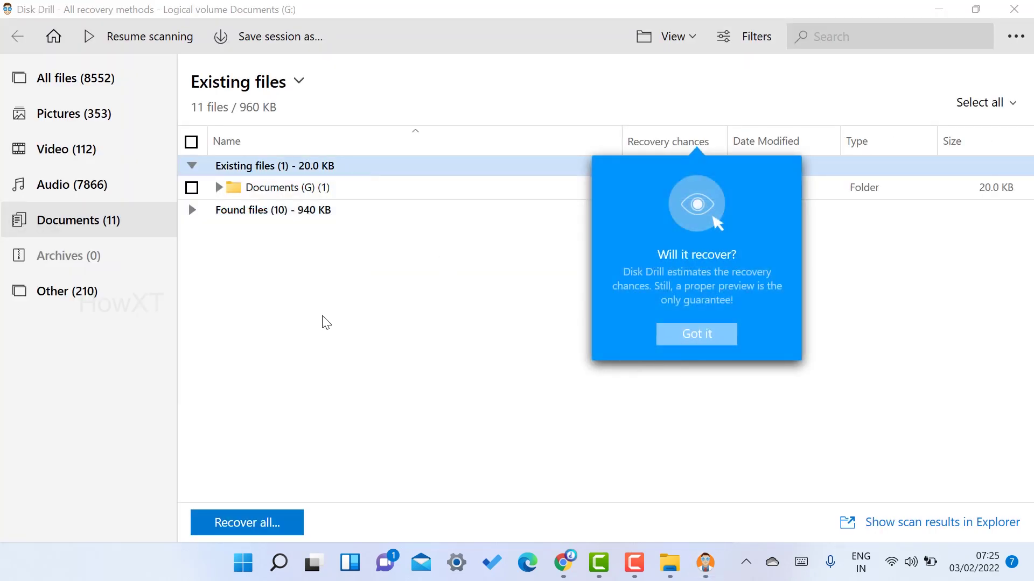
pyautogui.click(694, 338)
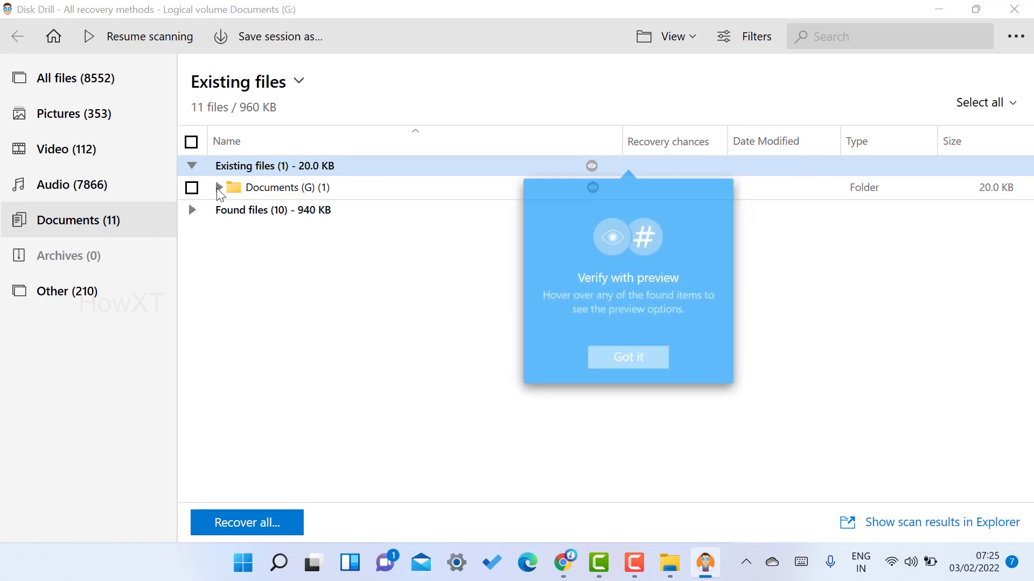
pyautogui.click(247, 374)
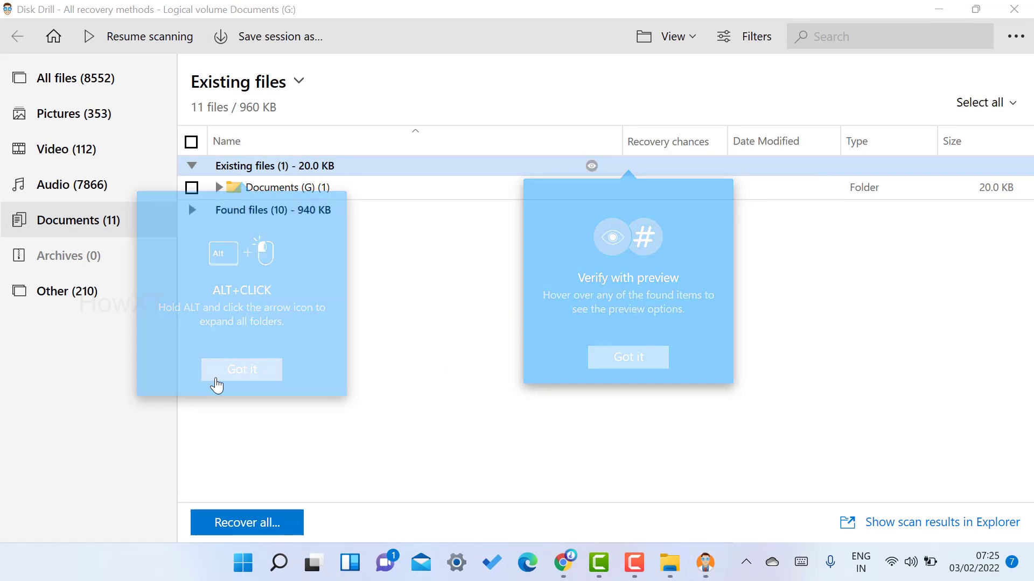
pyautogui.click(192, 210)
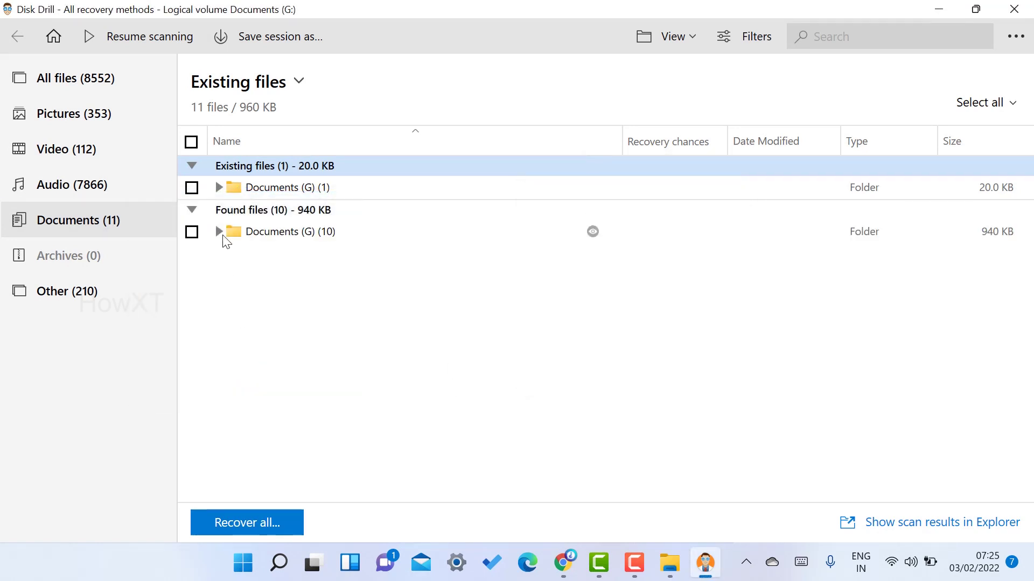
pyautogui.click(219, 233)
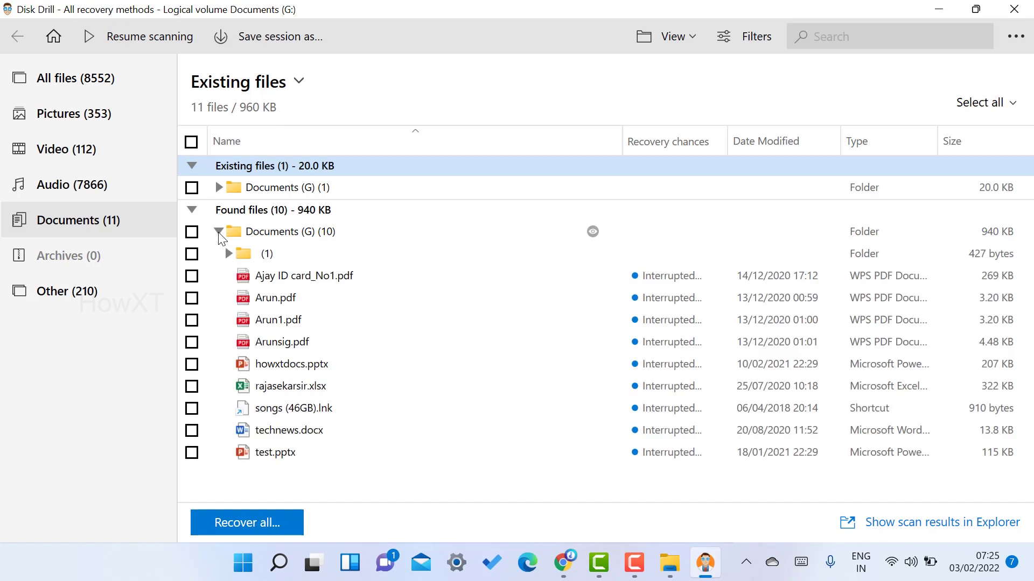
# Step: Mark the ID card PDF and the next two PDFs (275 KB) and choose Recover
pyautogui.click(192, 276)
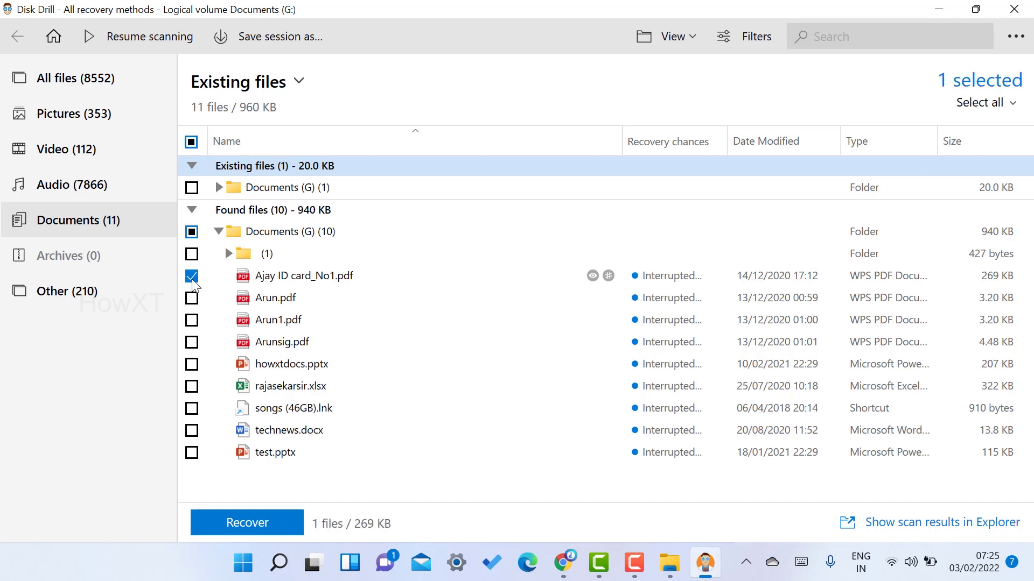
pyautogui.click(201, 301)
pyautogui.click(198, 302)
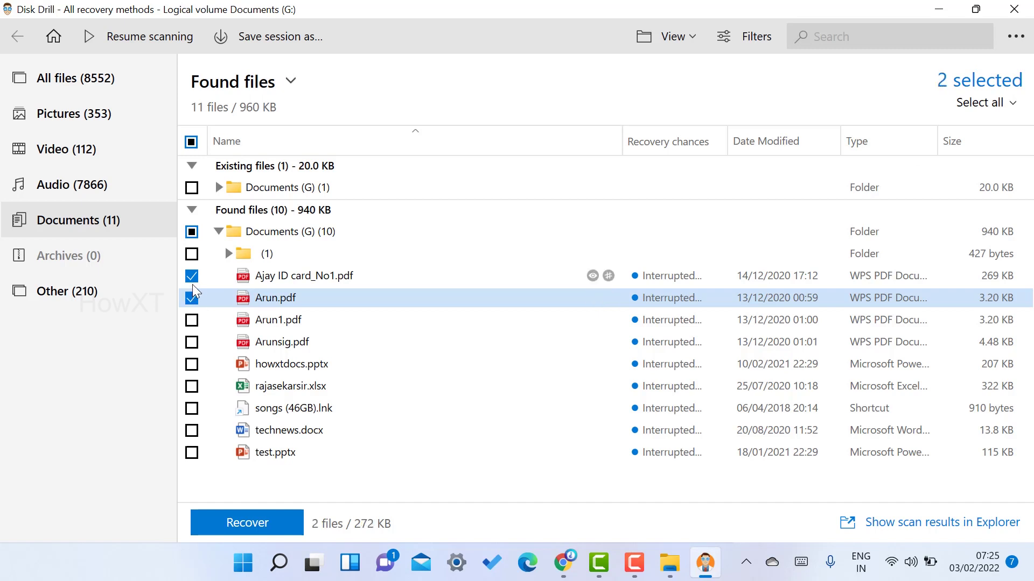
pyautogui.click(192, 276)
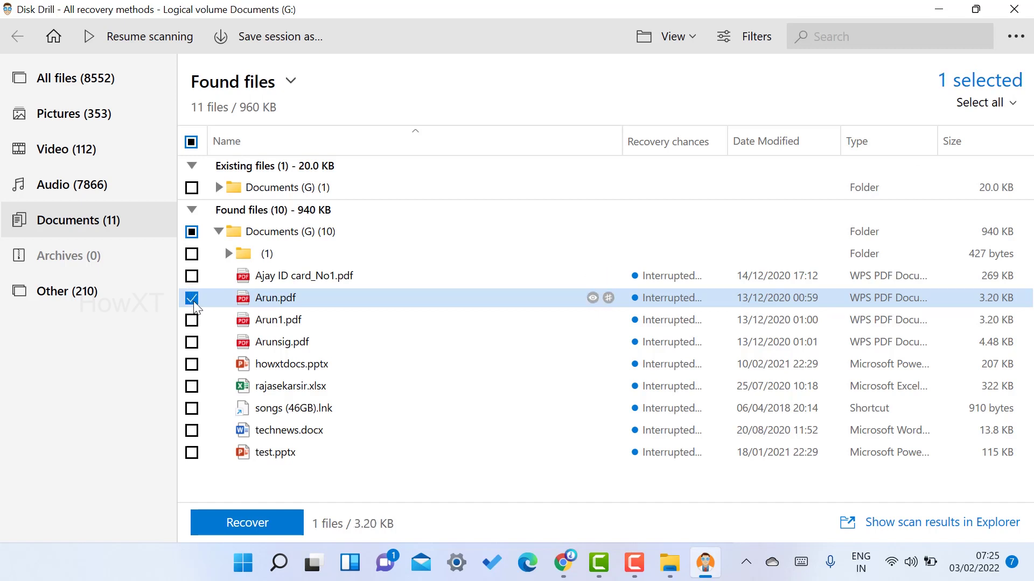
pyautogui.click(192, 299)
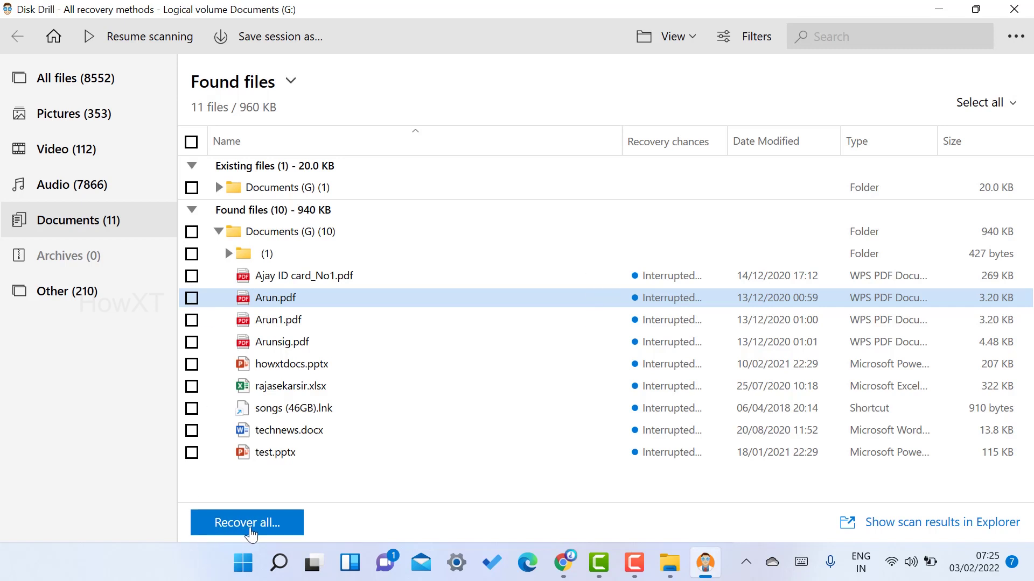
pyautogui.click(192, 278)
pyautogui.click(192, 298)
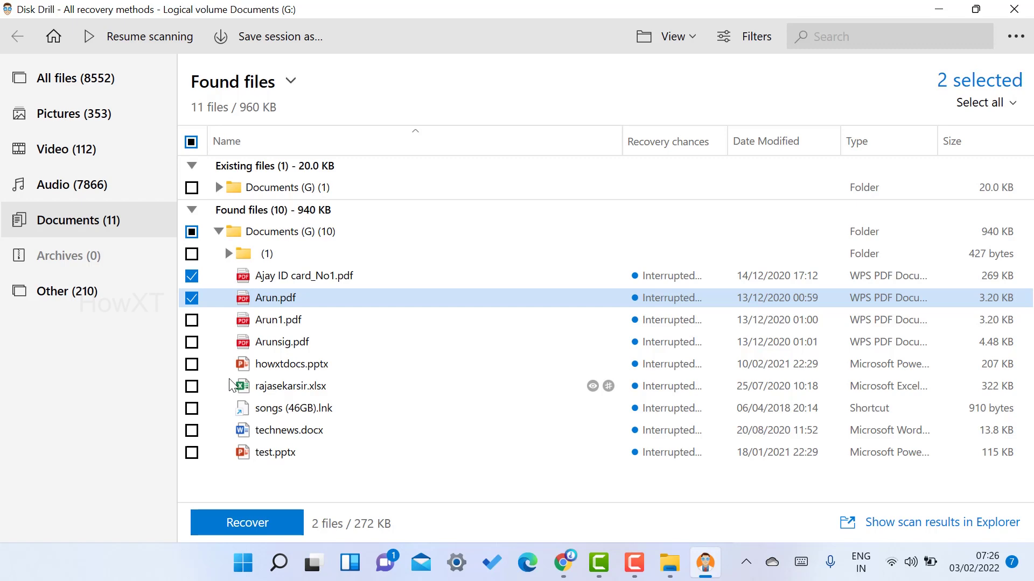
pyautogui.click(191, 320)
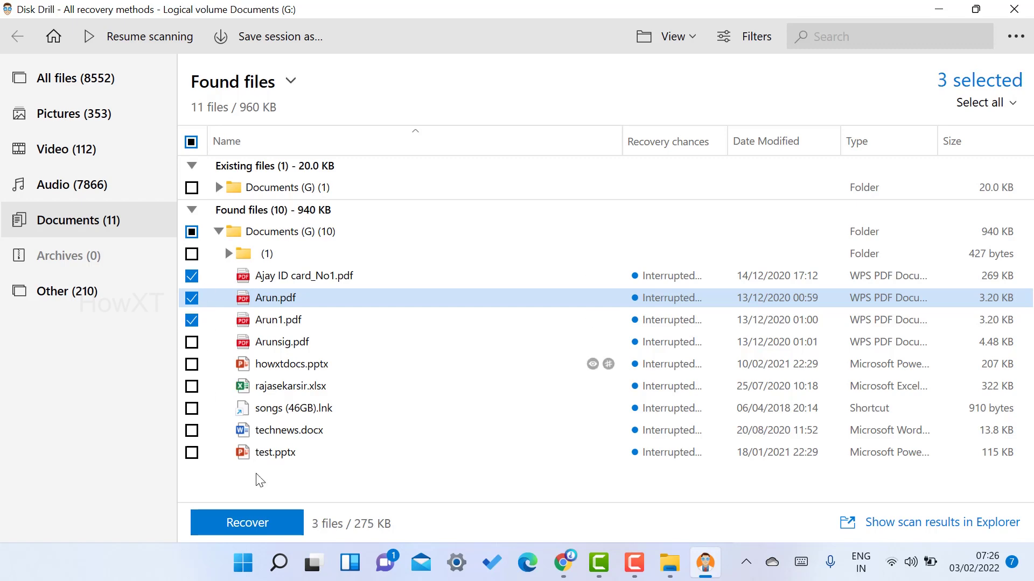
pyautogui.click(264, 527)
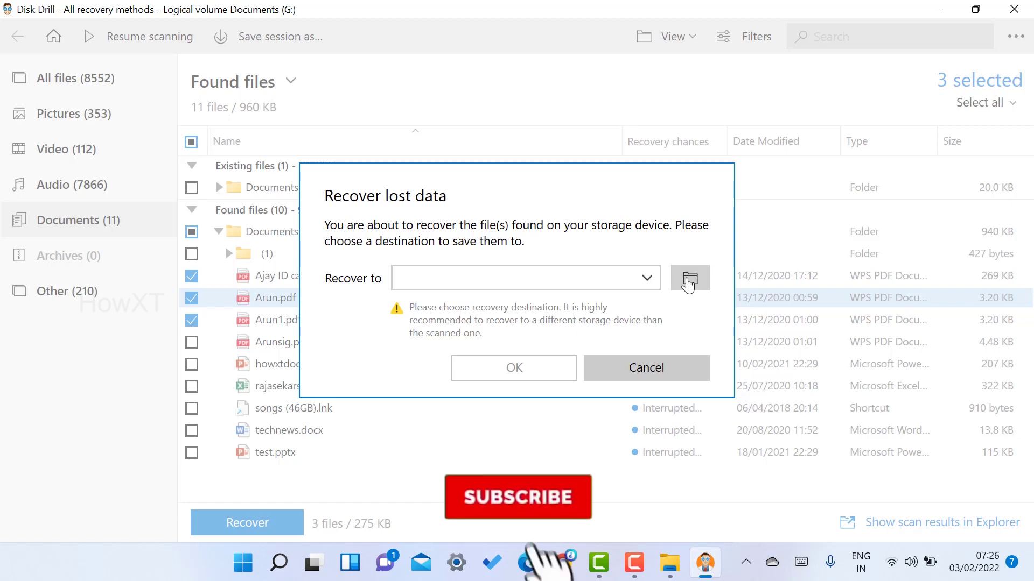
# Step: Recover the three PDFs into a newly created Documents\impofile folder
pyautogui.click(689, 278)
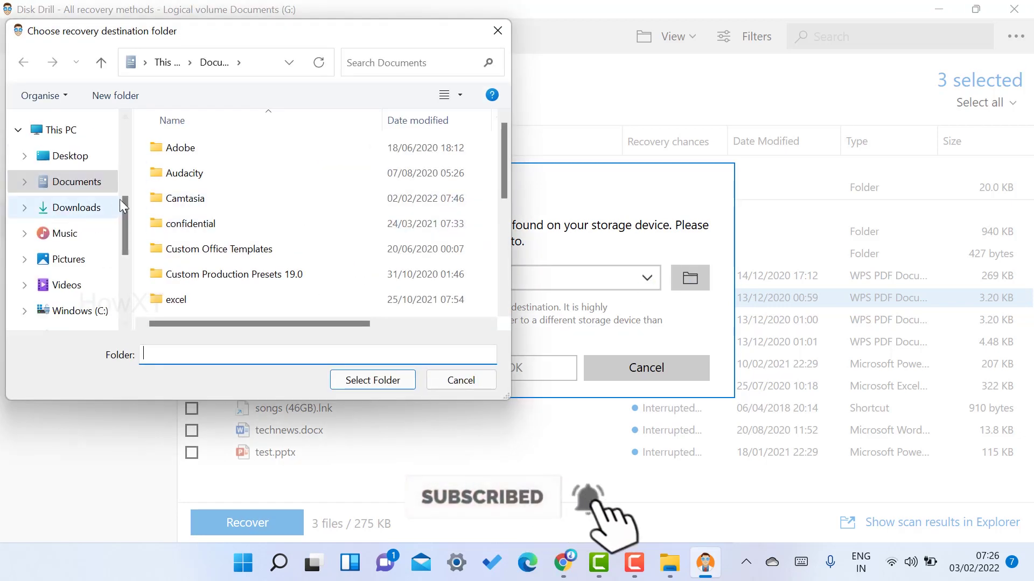
pyautogui.rightClick(300, 163)
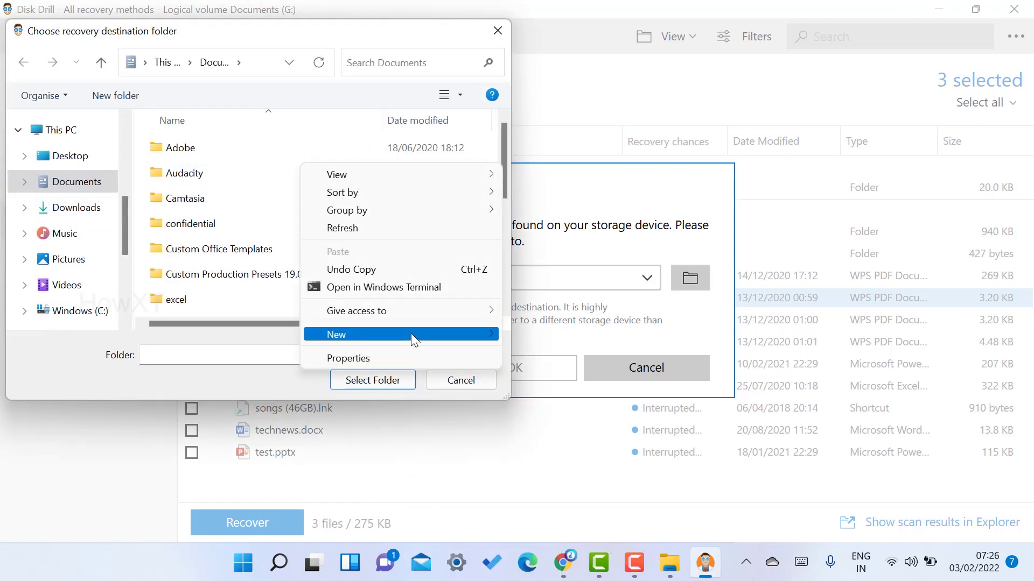
pyautogui.moveTo(362, 334)
pyautogui.click(540, 96)
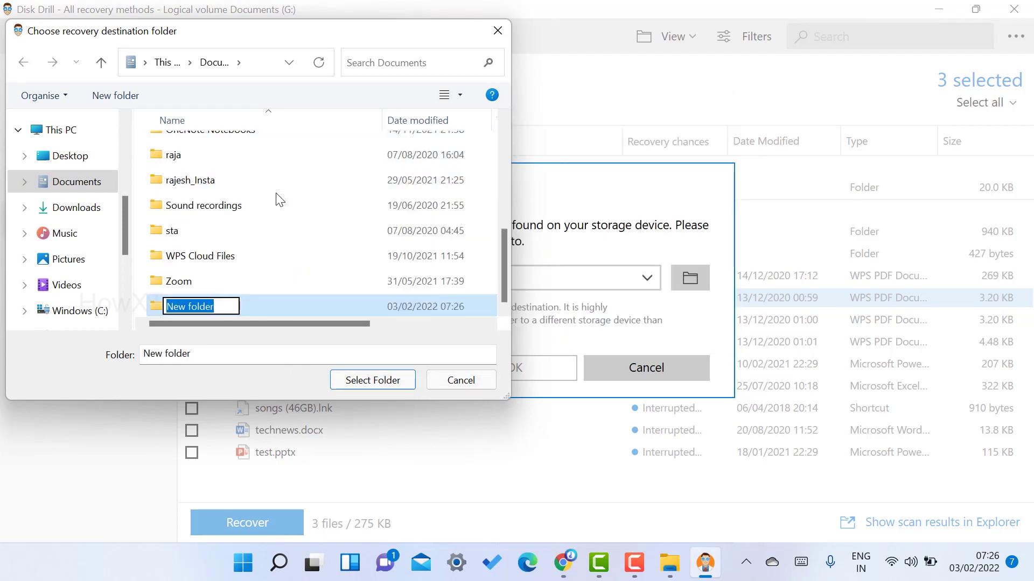
pyautogui.write('impofile')
pyautogui.press('Return')
pyautogui.press('Return')
pyautogui.click(376, 379)
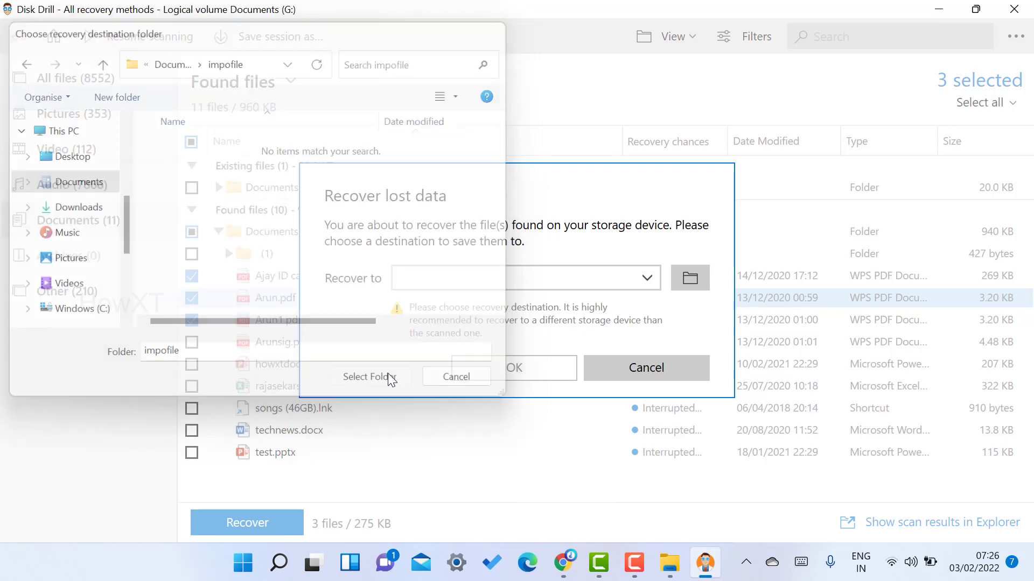
pyautogui.click(498, 363)
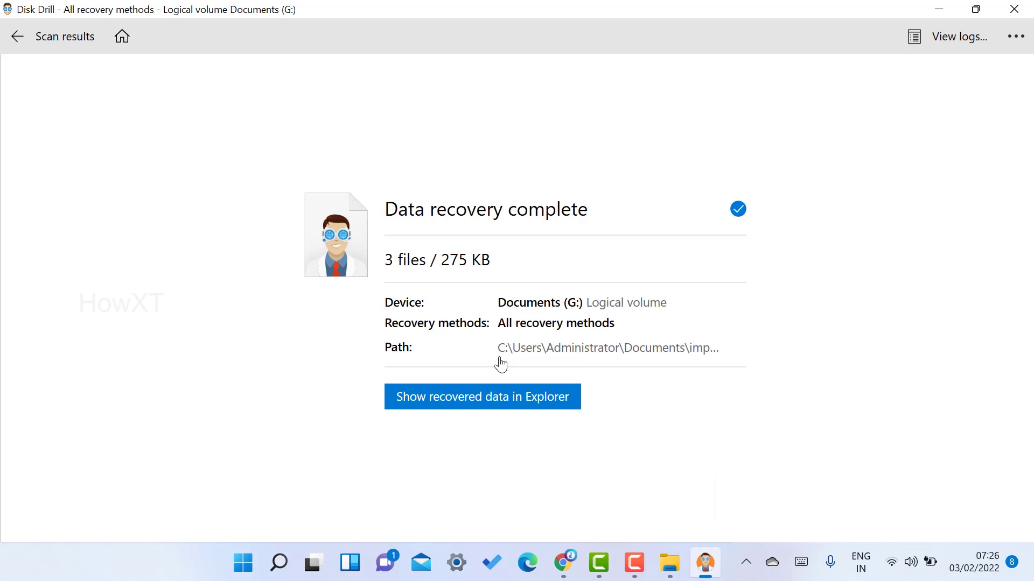
# Step: Browse to Documents\impofile\Found files\Documents (G) and open the recovered ID card PDF
pyautogui.click(499, 359)
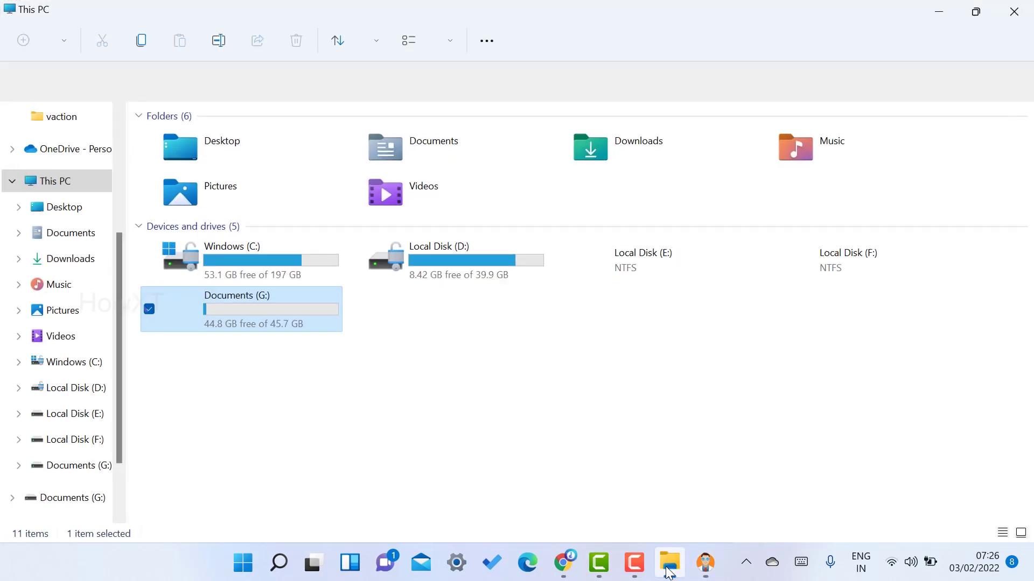
pyautogui.doubleClick(248, 302)
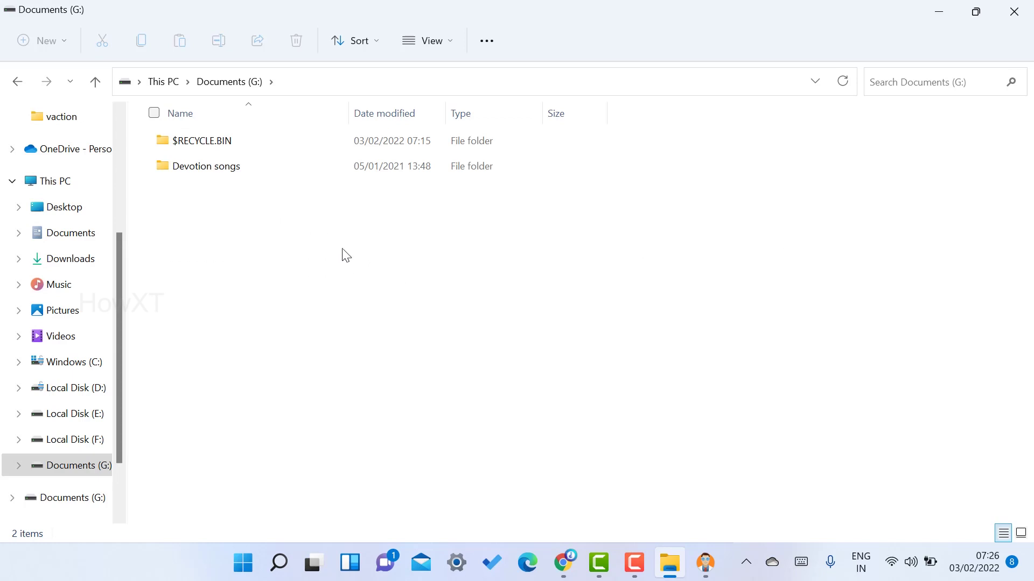
pyautogui.click(63, 233)
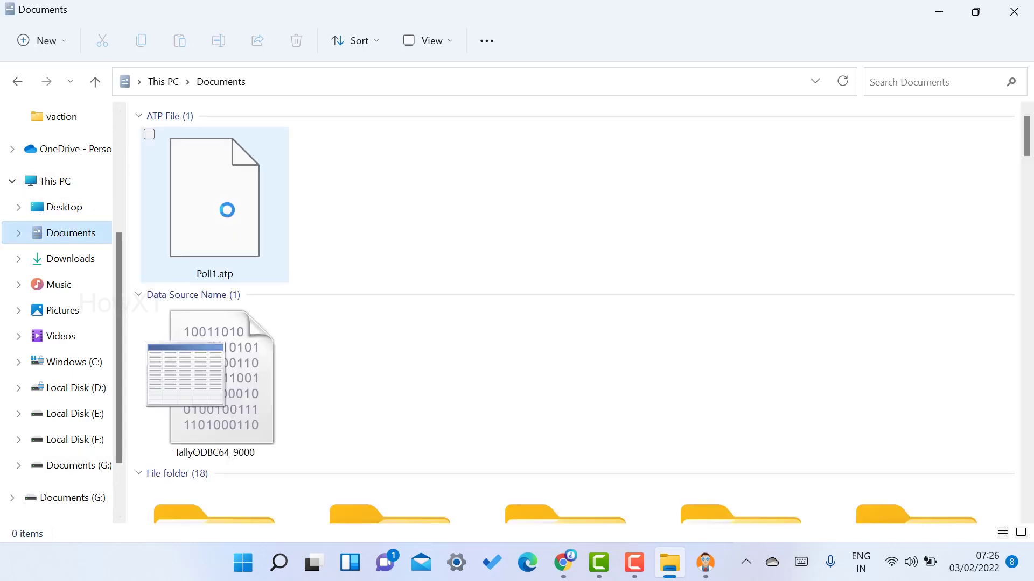
pyautogui.click(228, 224)
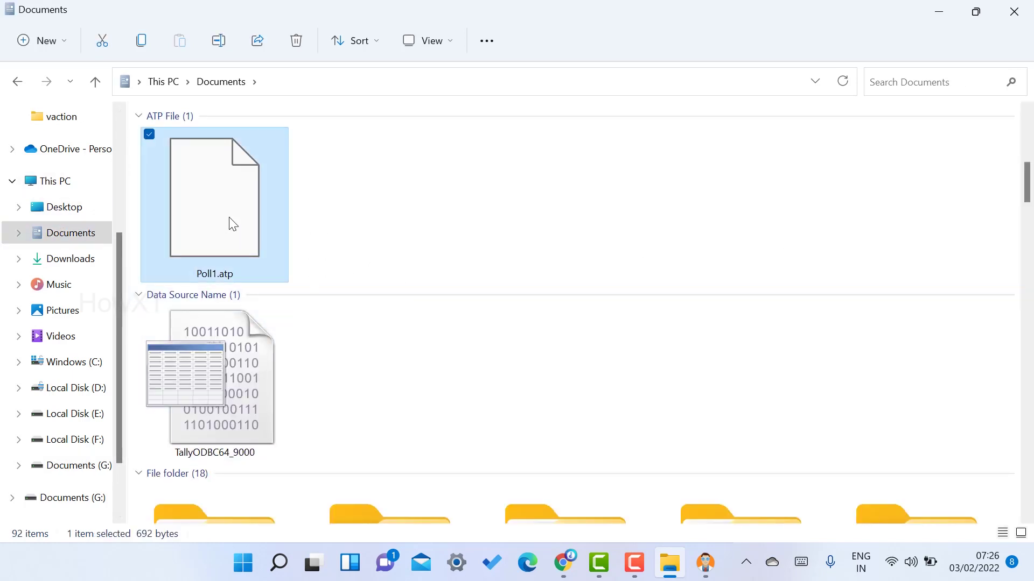
pyautogui.press('i')
pyautogui.doubleClick(764, 212)
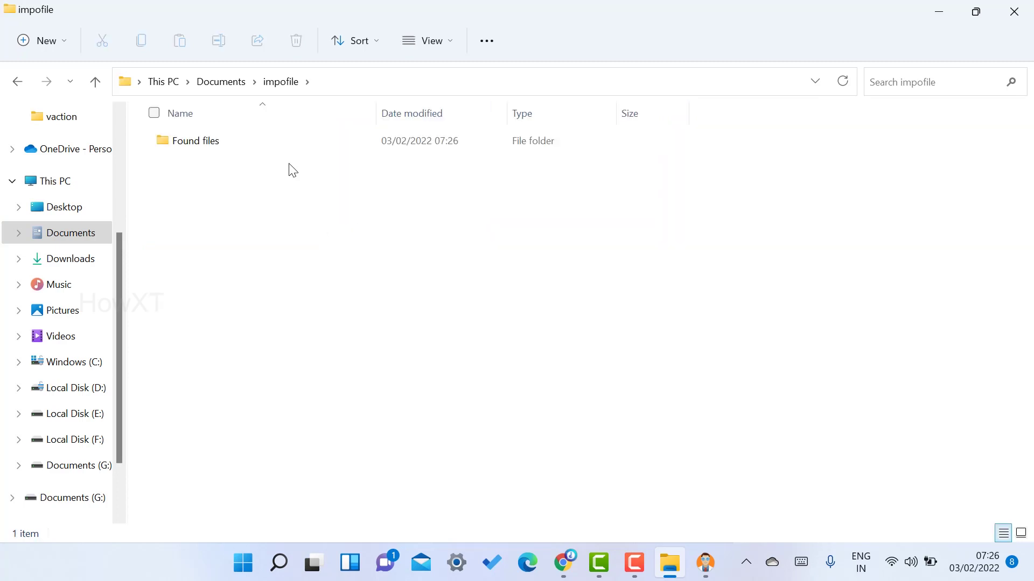
pyautogui.doubleClick(208, 147)
pyautogui.doubleClick(208, 147)
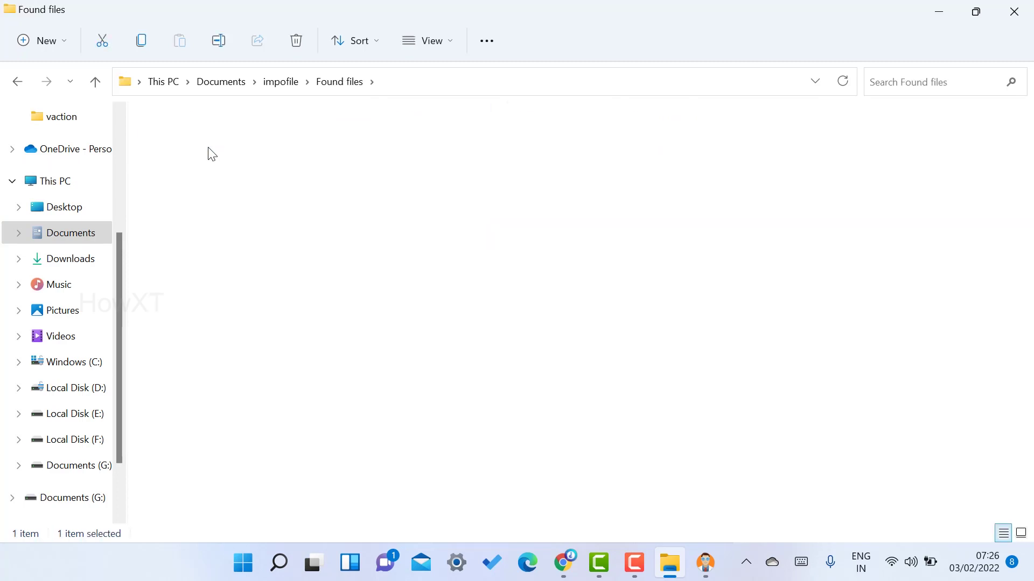
pyautogui.doubleClick(238, 141)
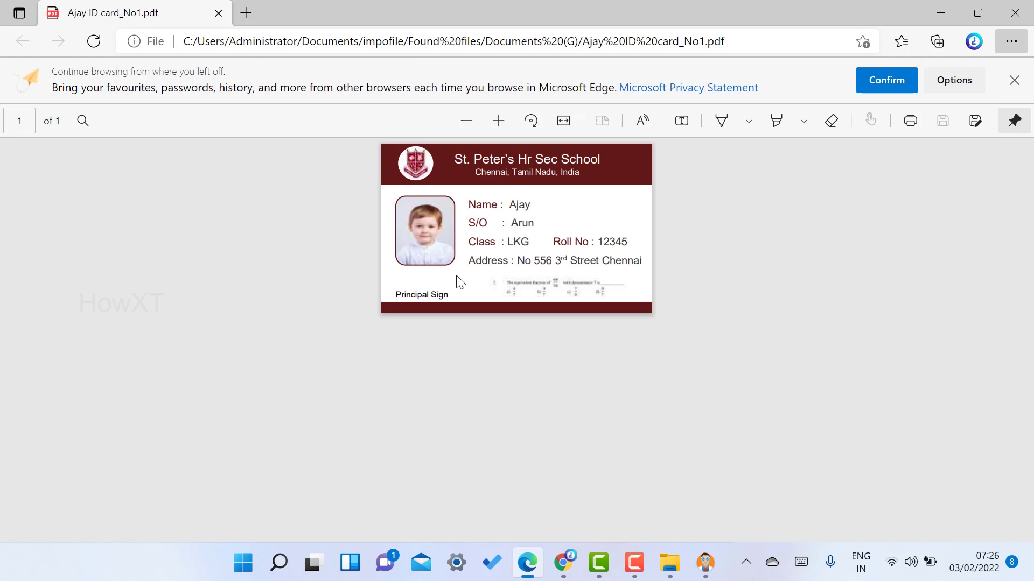
# Step: Close the recovered ID card PDF in Edge after confirming it opens intact
pyautogui.click(1015, 13)
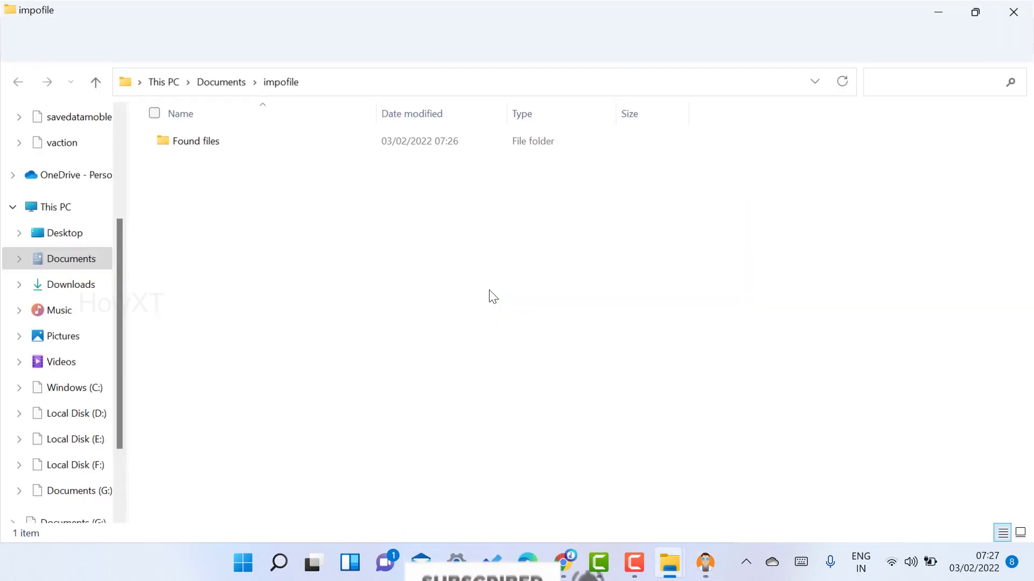
# Step: Close File Explorer, then close Disk Drill so it saves the recovery session
pyautogui.click(1023, 11)
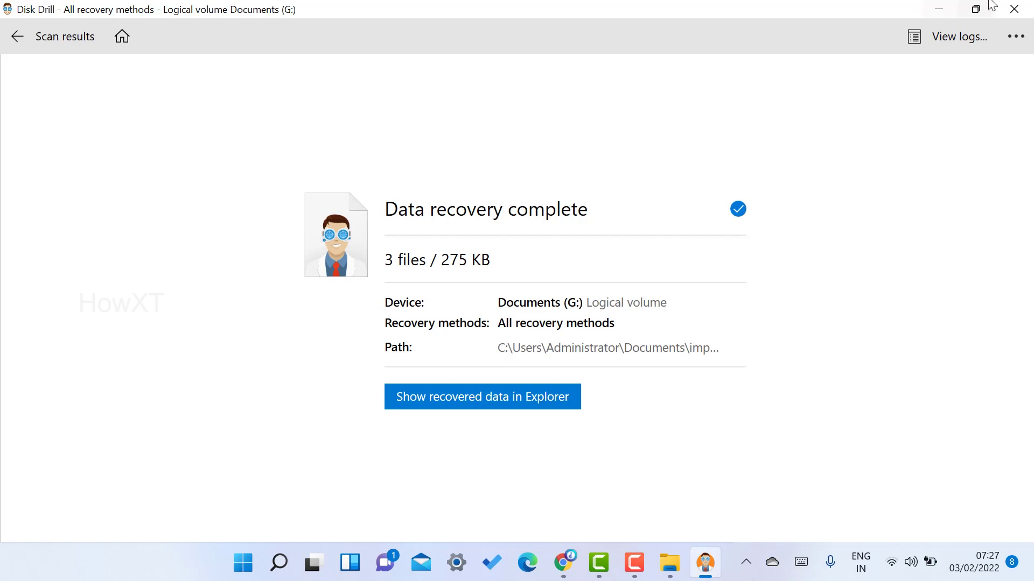
pyautogui.click(1014, 9)
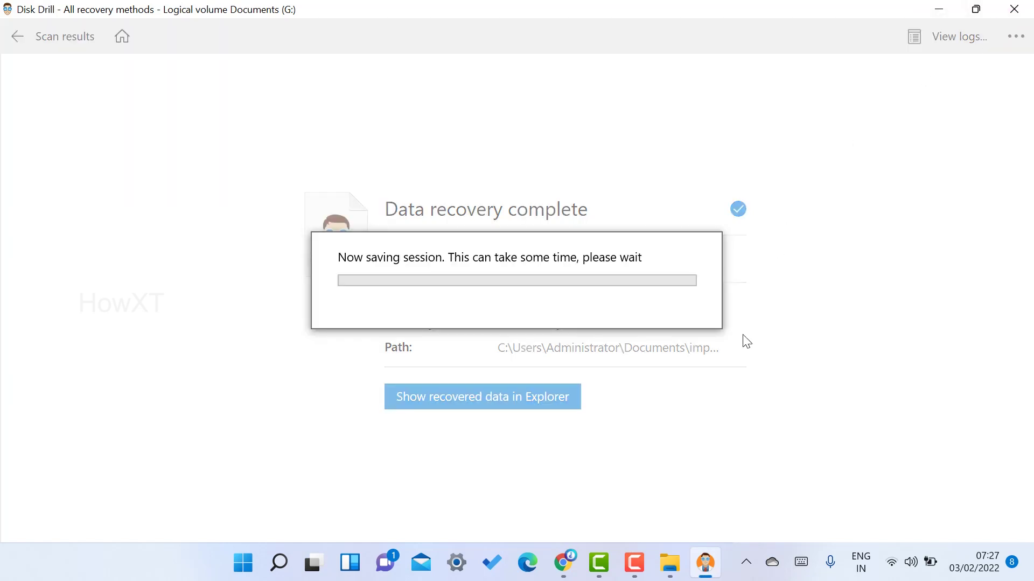